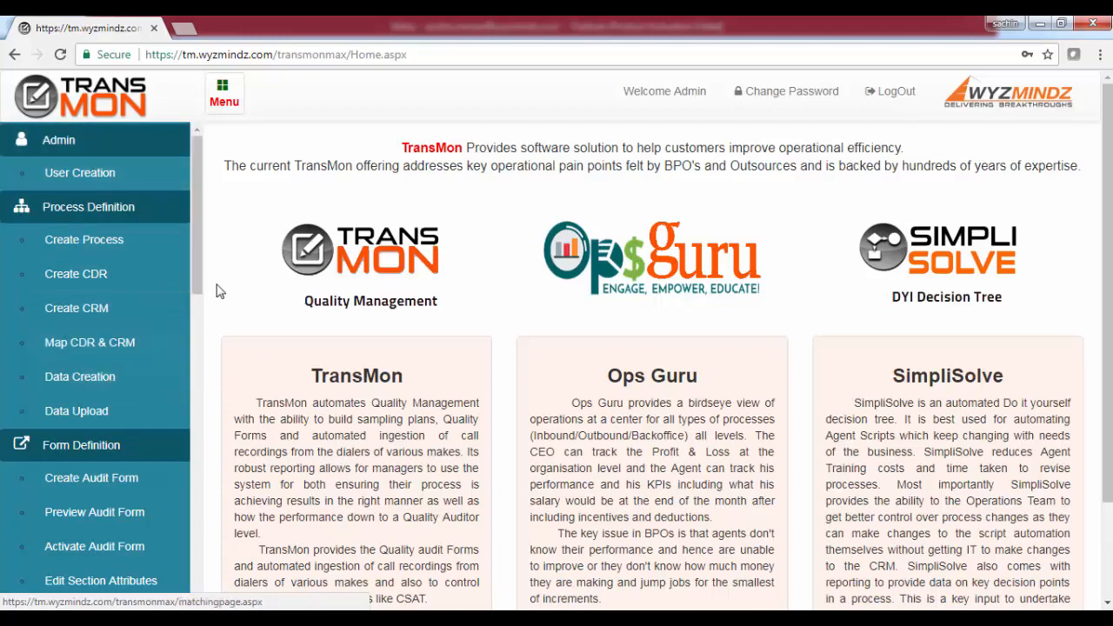
- Open the form for creating a sampling method and select the MICROMAX QC process
left_click_drag(197, 245, 188, 351)
scroll(188, 355, "down", 1)
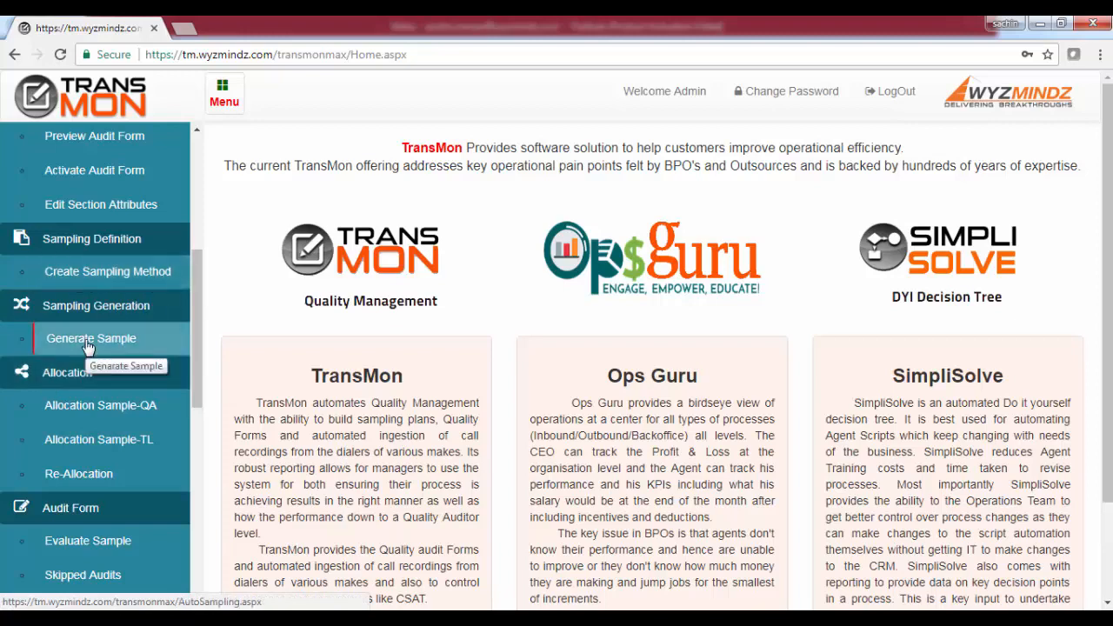
left_click(92, 276)
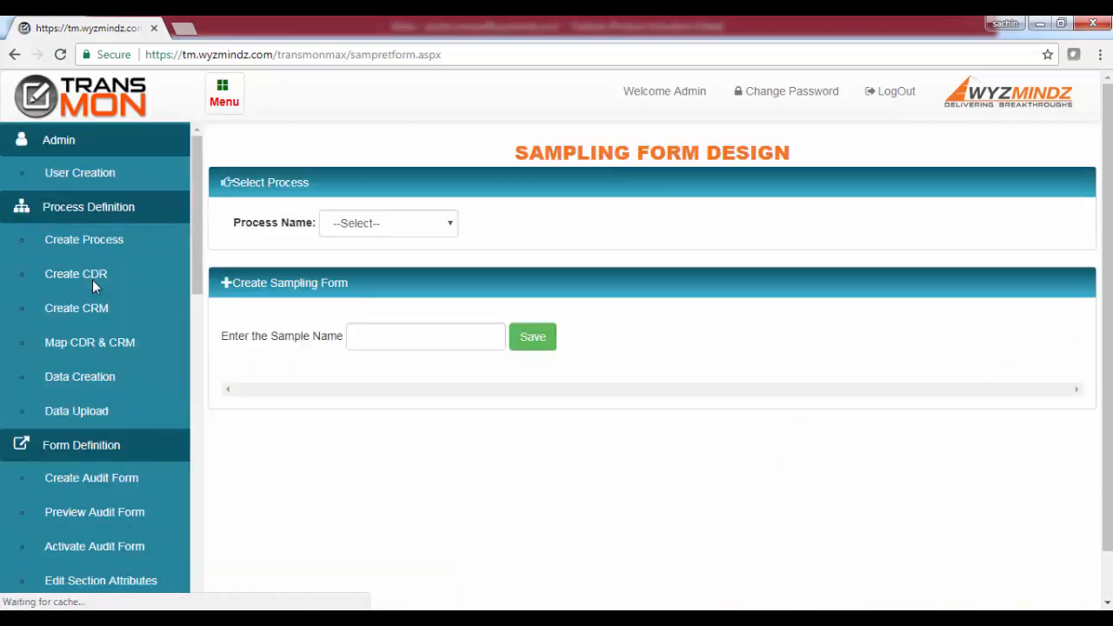
left_click(400, 224)
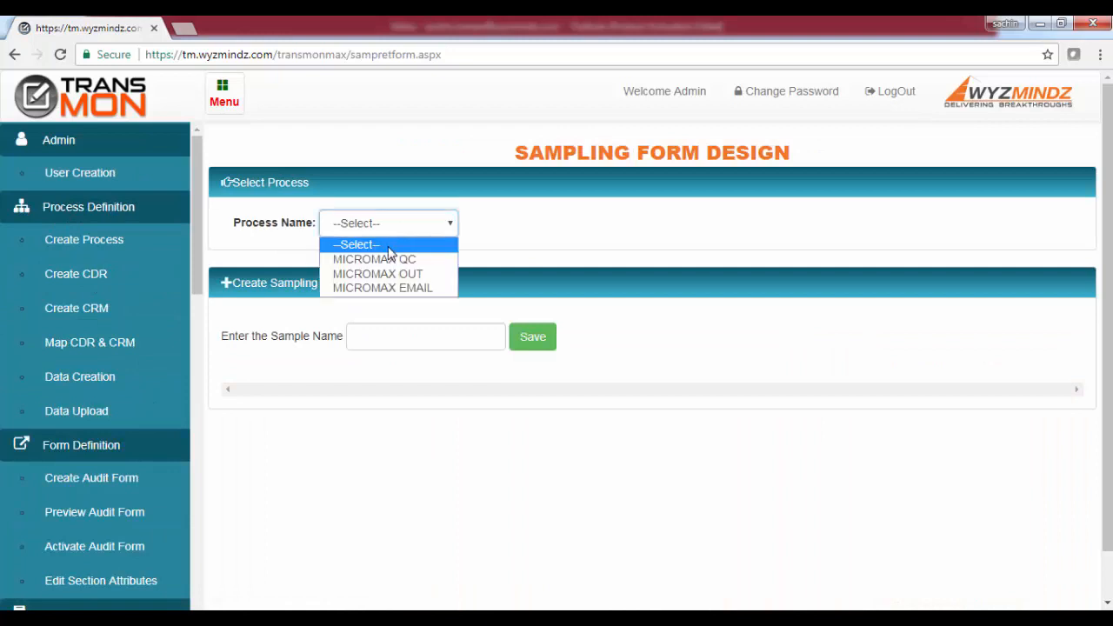
left_click(387, 261)
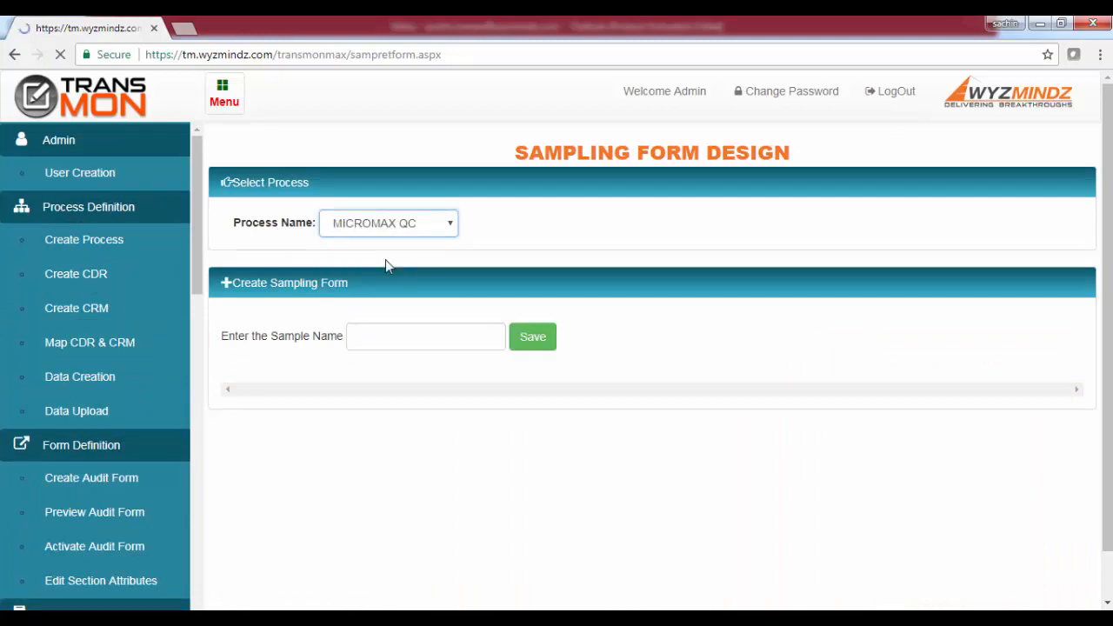
- Enter "AHT Range new" as the sample name of the sampling form
left_click(371, 326)
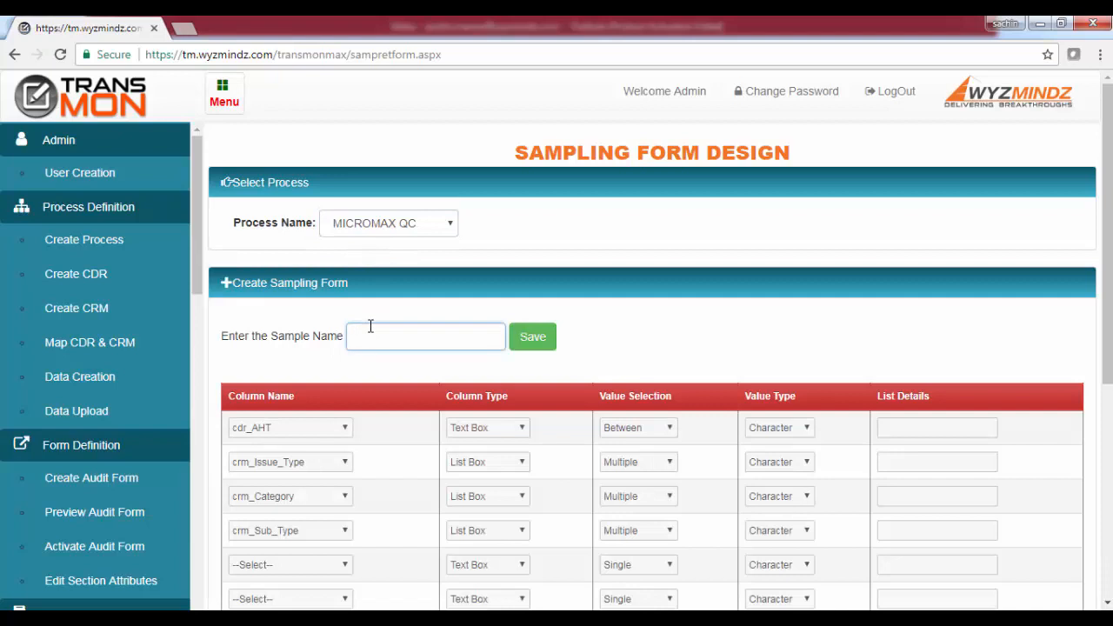
type("AHT ")
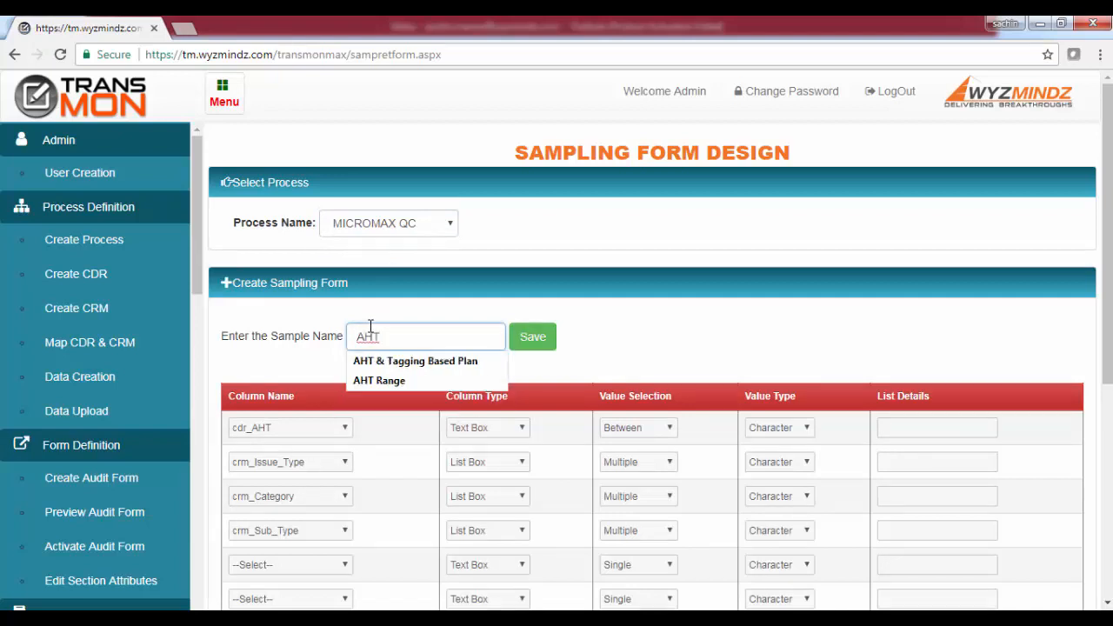
type("Range")
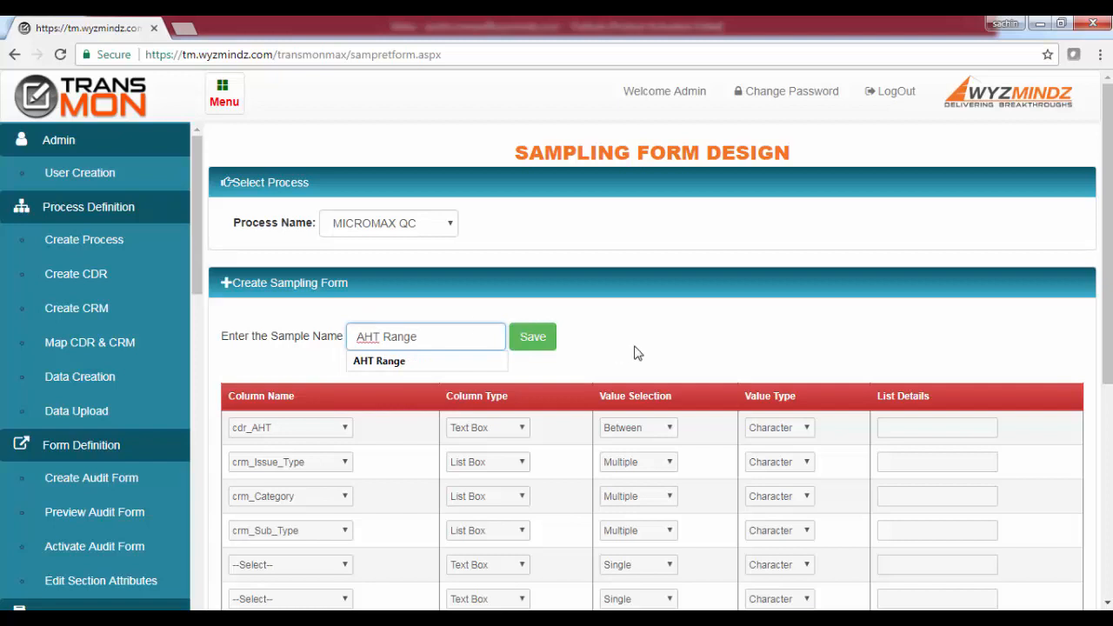
type(" nw")
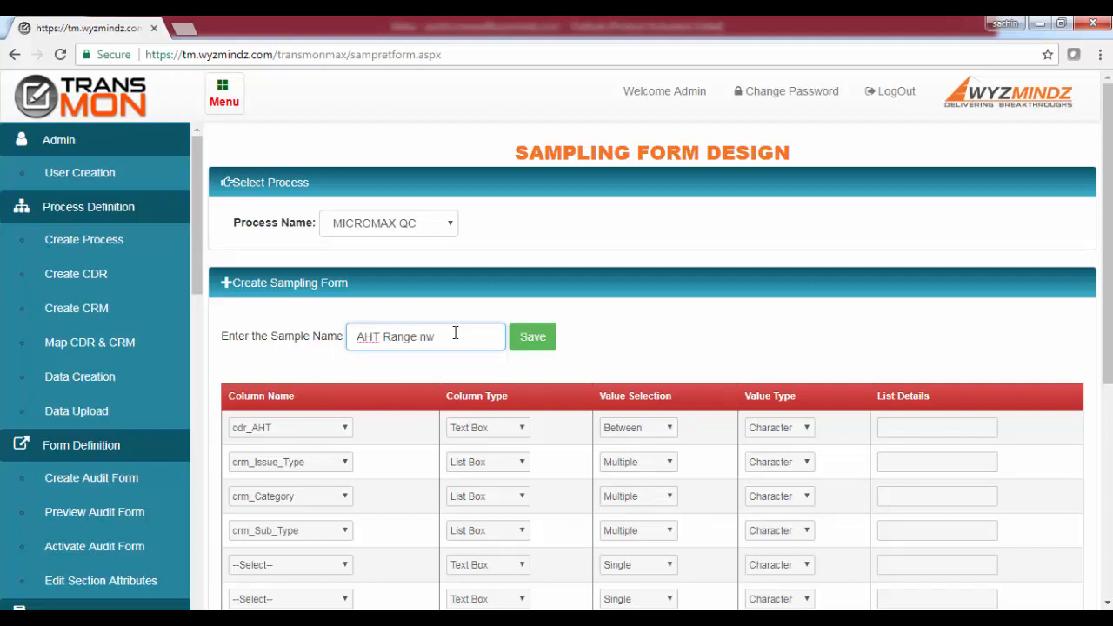
key("BackSpace")
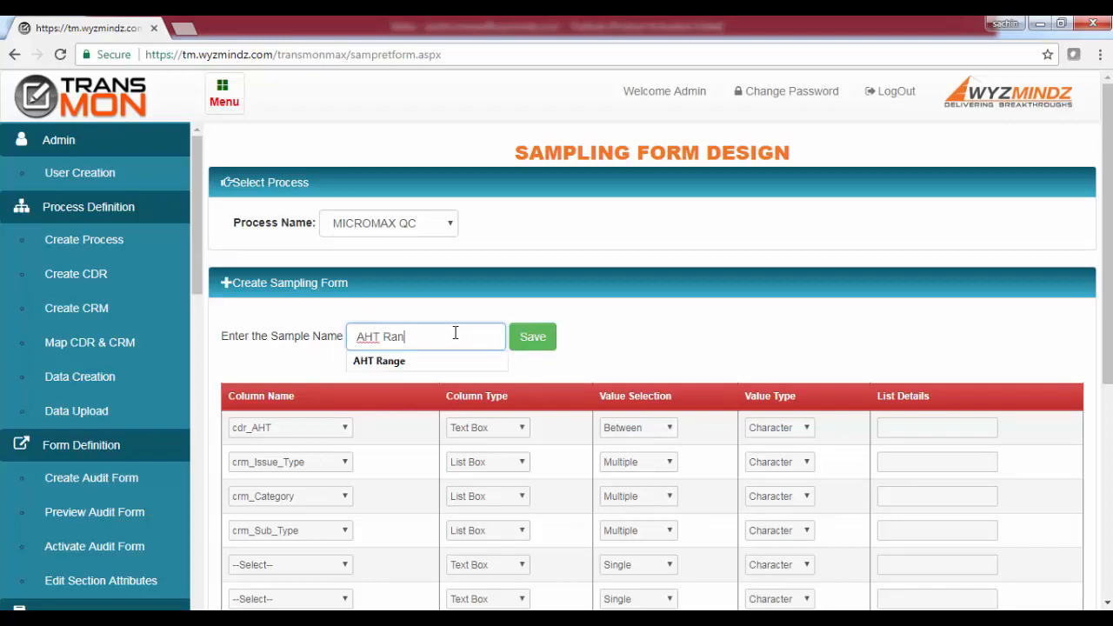
type("new")
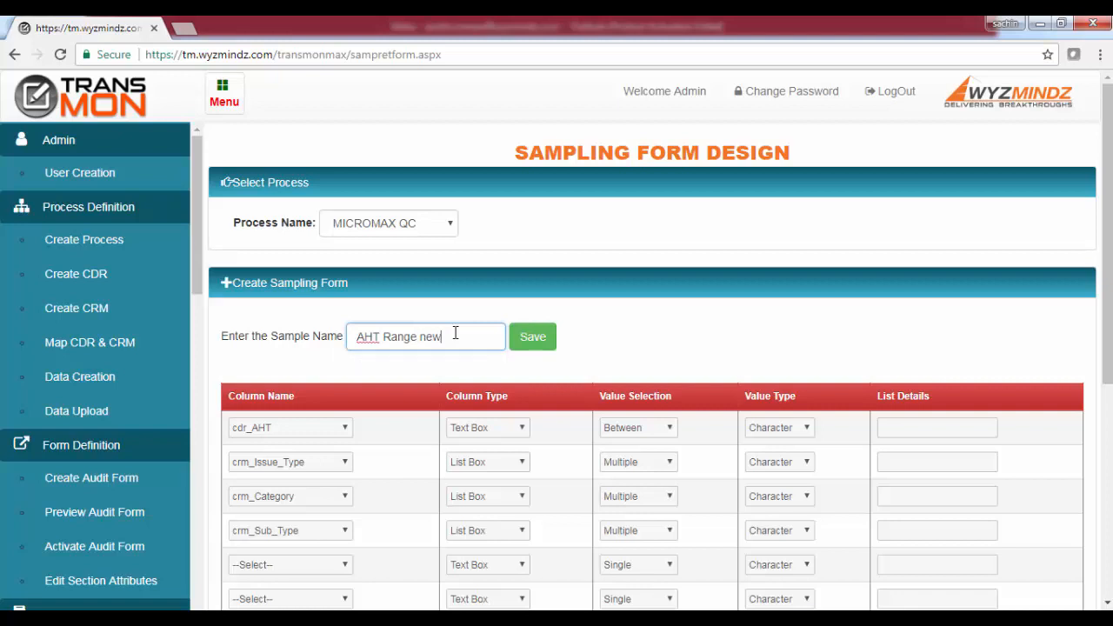
- Clear the crm_Issue_Type, crm_Category and crm_Sub_Type columns so only cdr_AHT is used, and save the sampling form
left_click(263, 467)
left_click(253, 281)
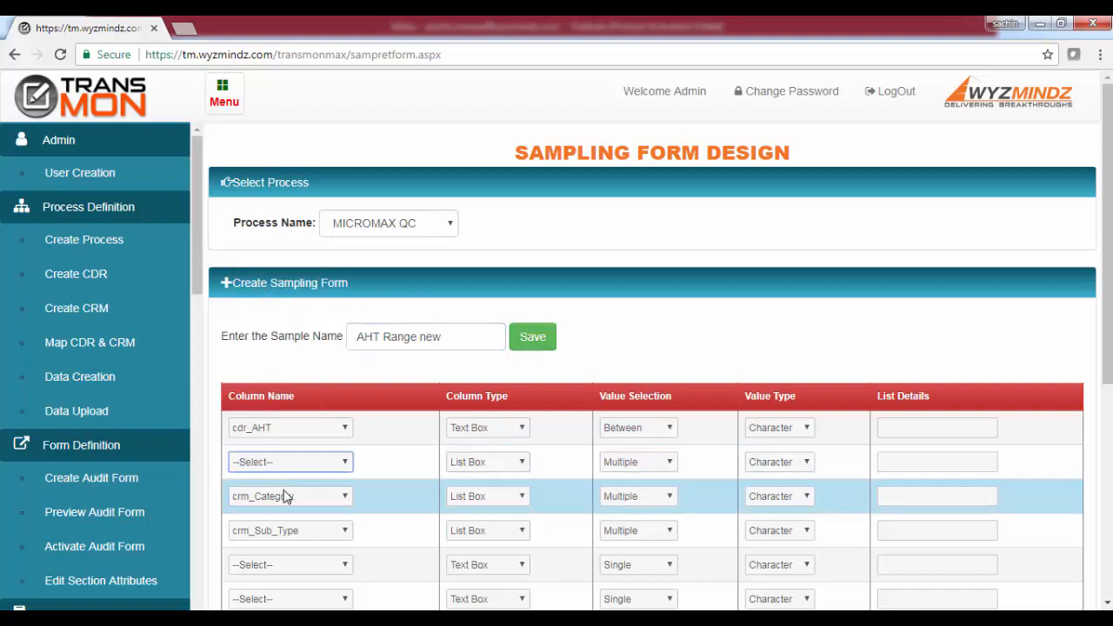
left_click(287, 496)
left_click(277, 313)
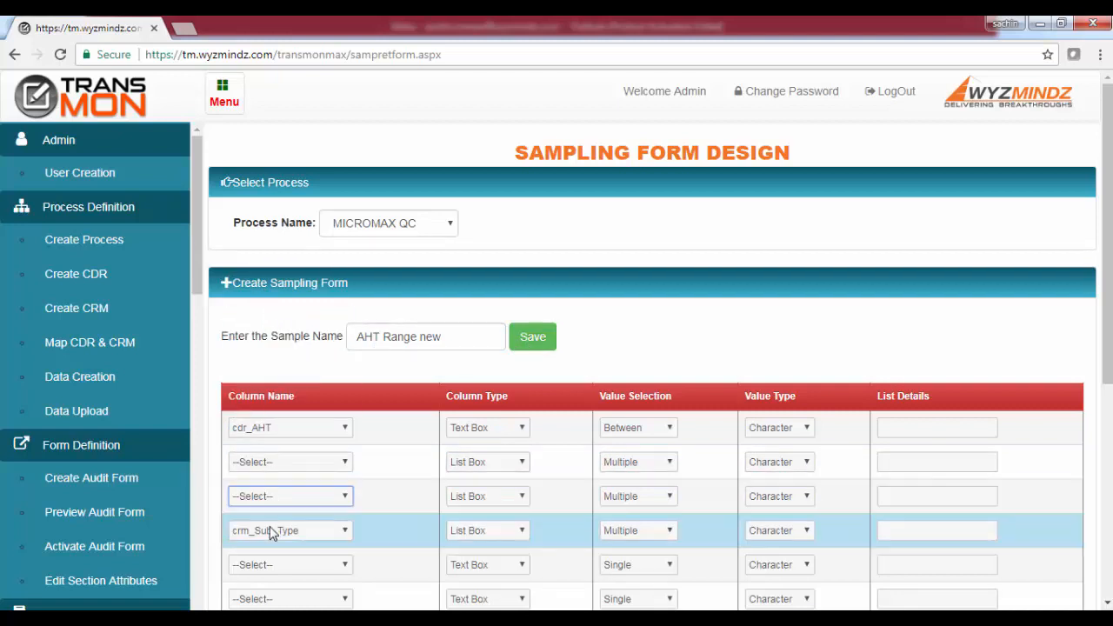
left_click(269, 531)
left_click(257, 348)
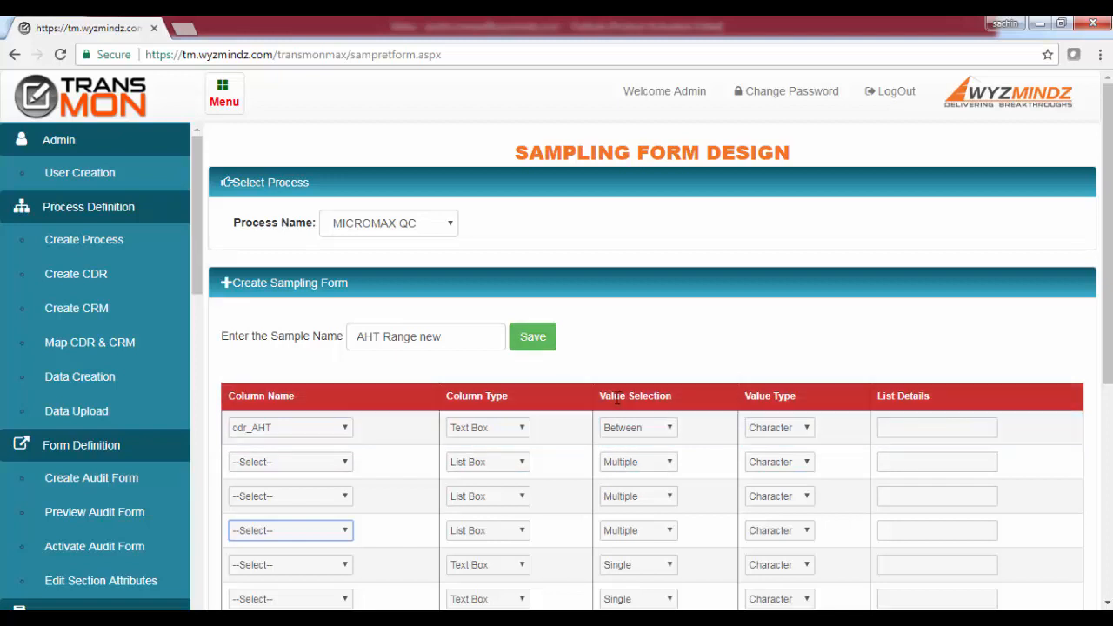
left_click(544, 343)
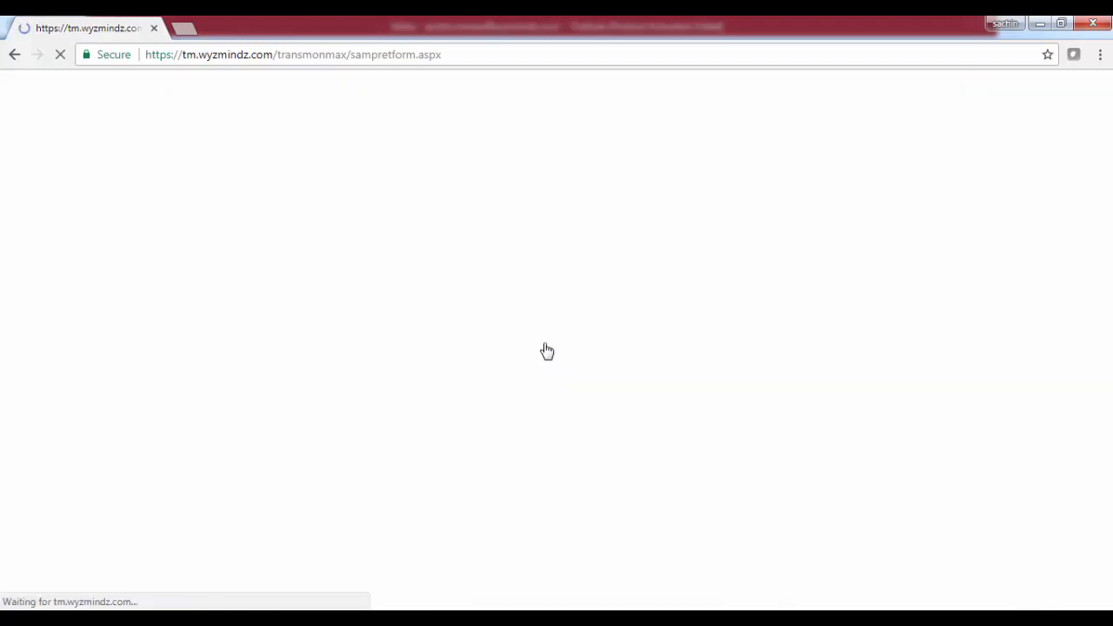
- Open sample generation for the MICROMAX QC process and choose the old sampling plan "AHT Range new"
scroll(199, 262, "down", 4)
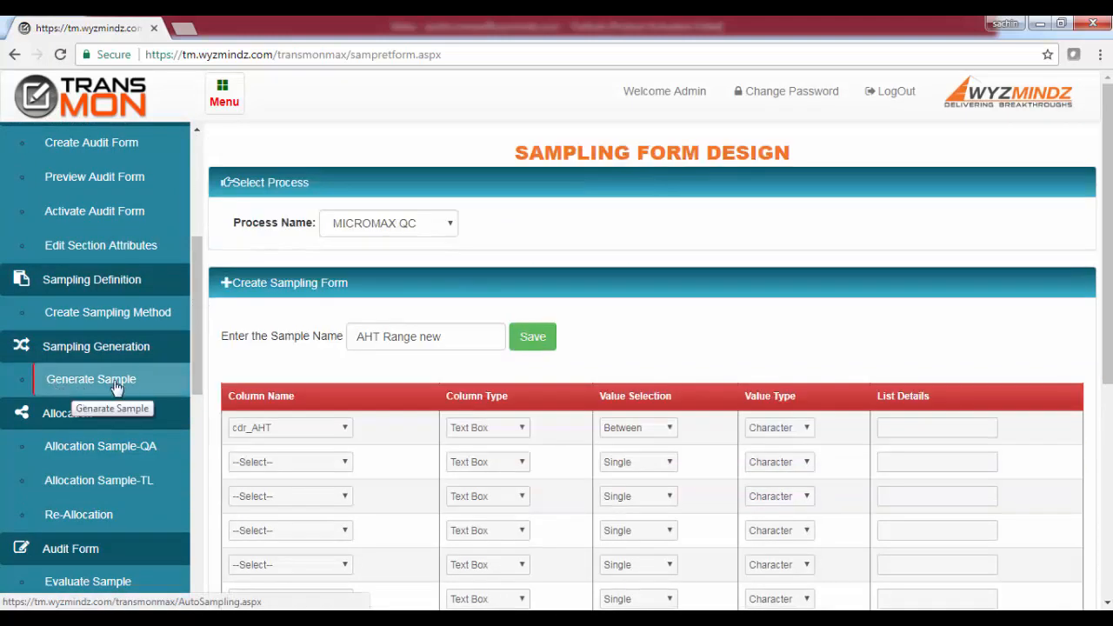
left_click(113, 380)
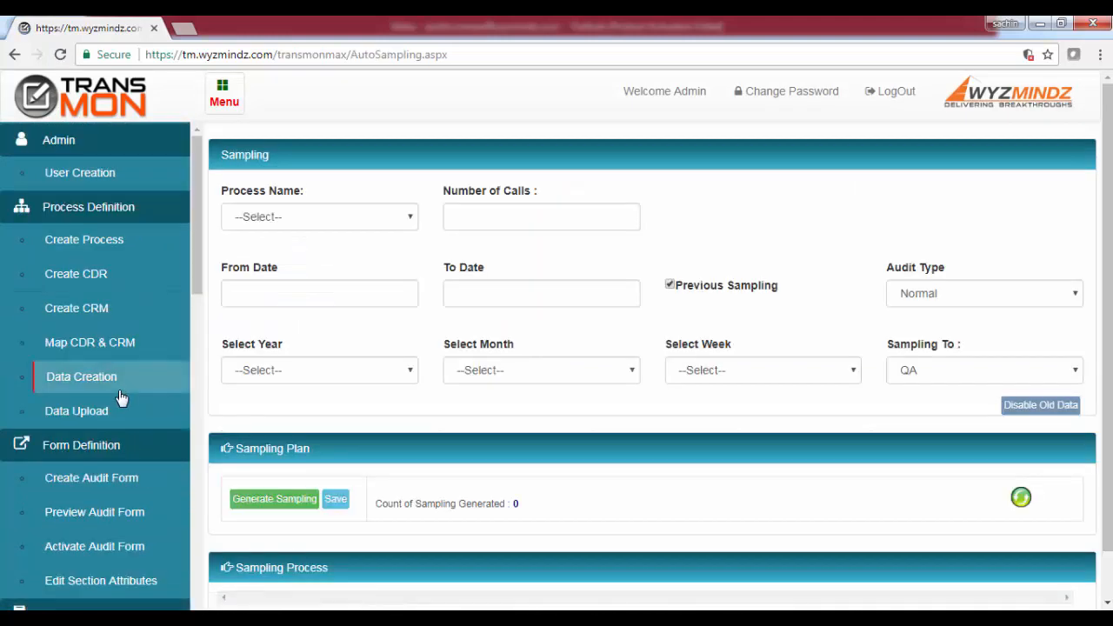
left_click(293, 218)
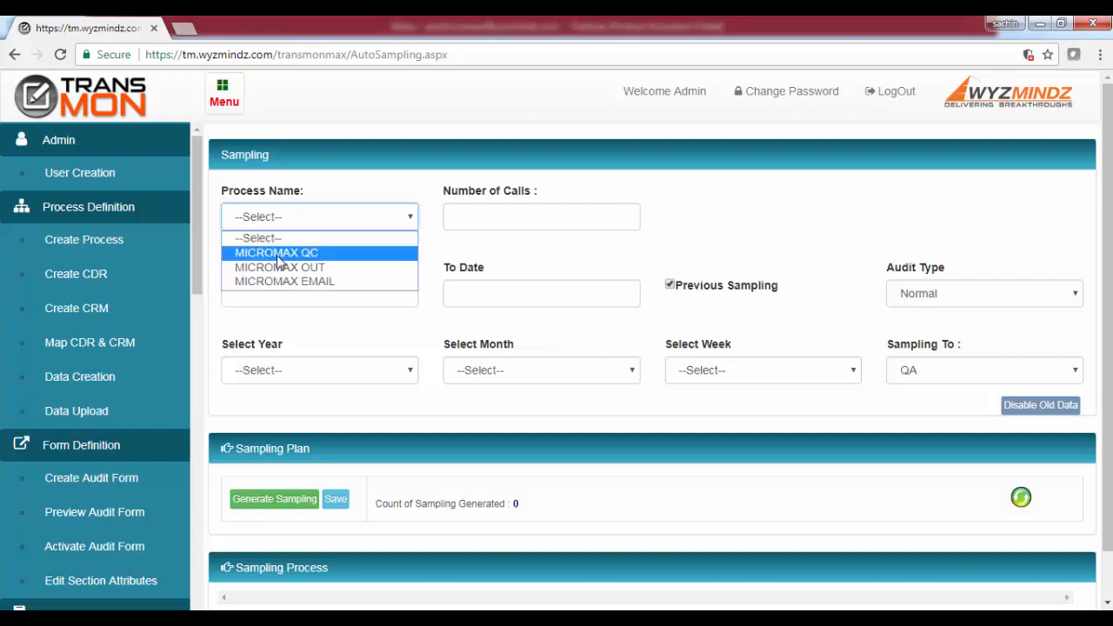
left_click(277, 253)
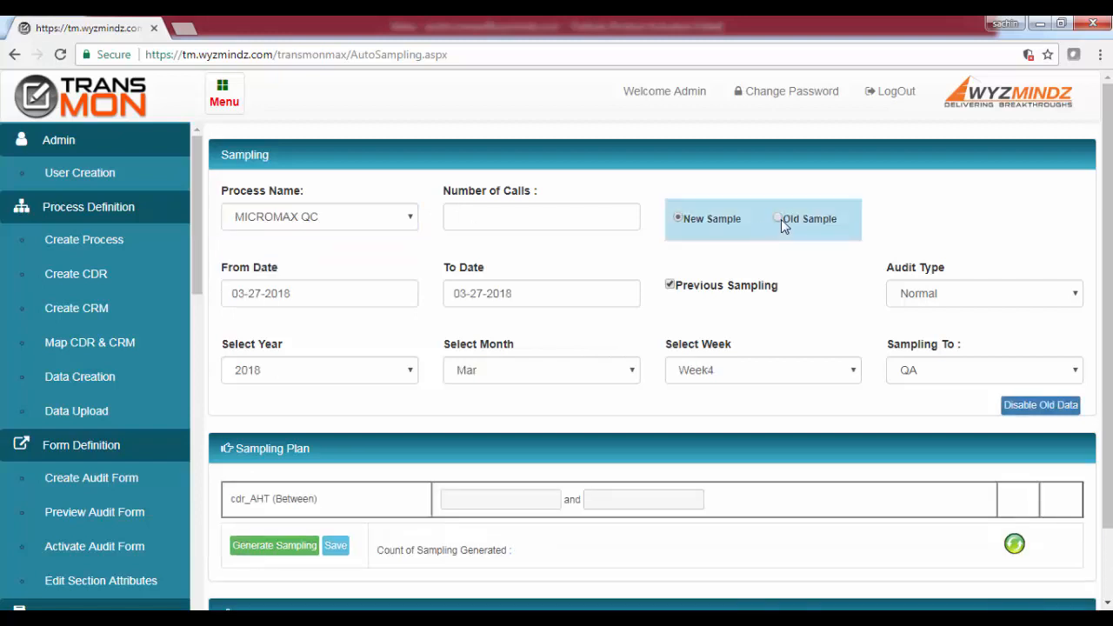
left_click(779, 220)
left_click(964, 213)
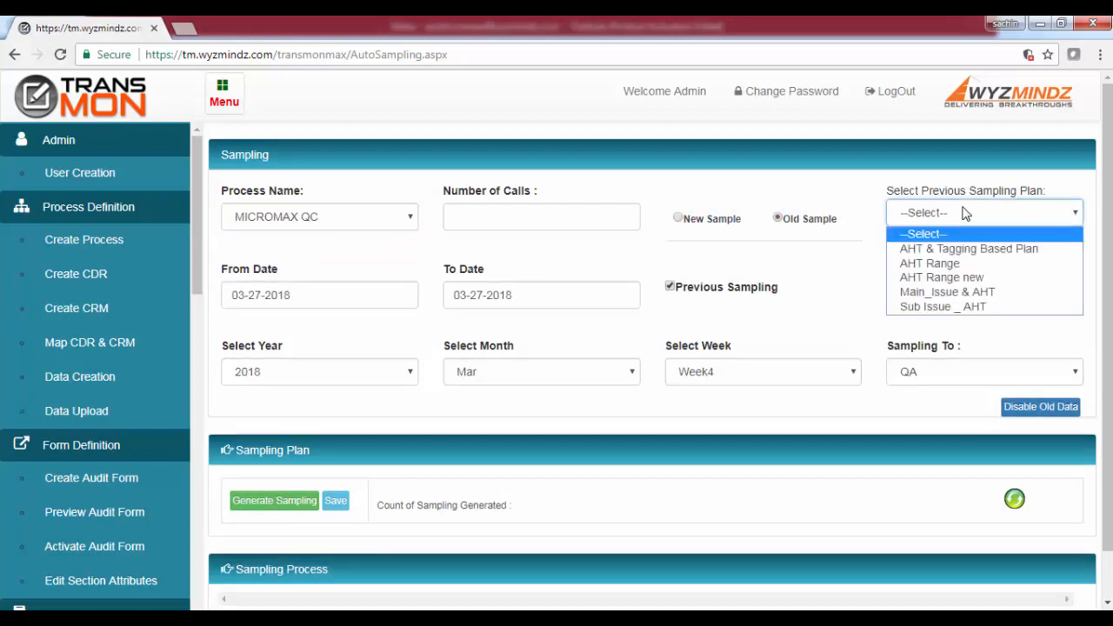
left_click(947, 262)
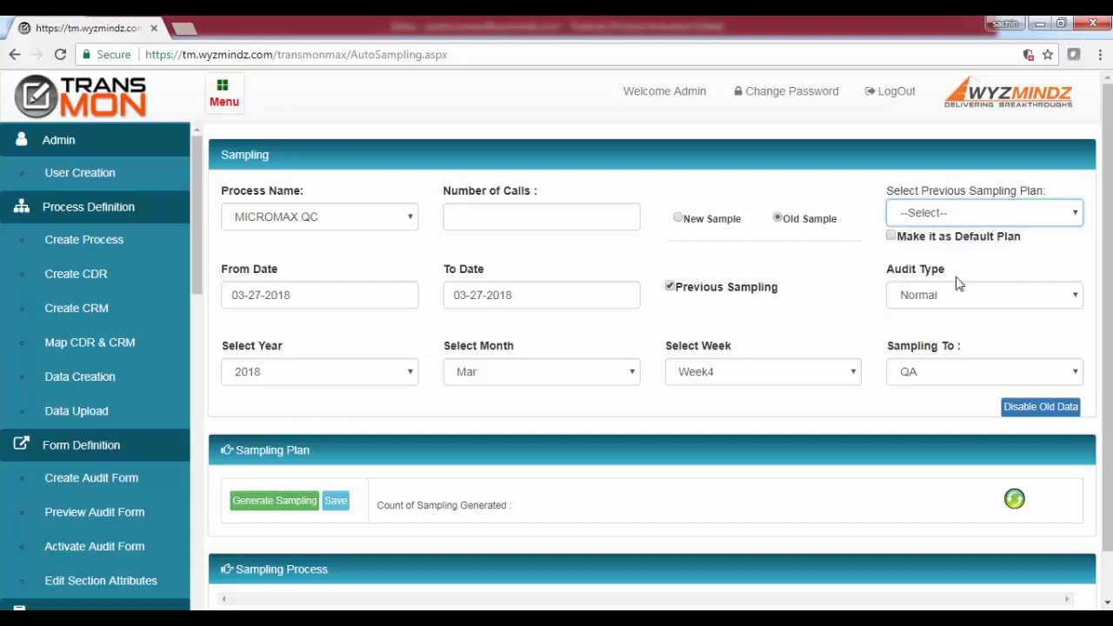
- Set the number of calls to 100 and the sampling start date to 03-01-2018
left_click_drag(501, 216, 306, 217)
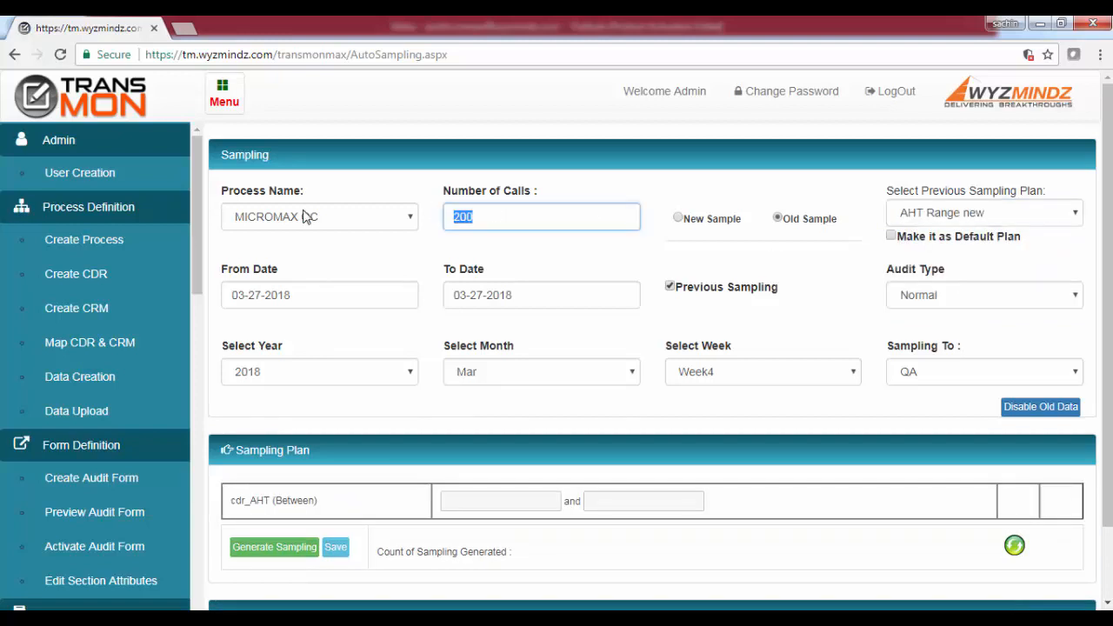
type("100")
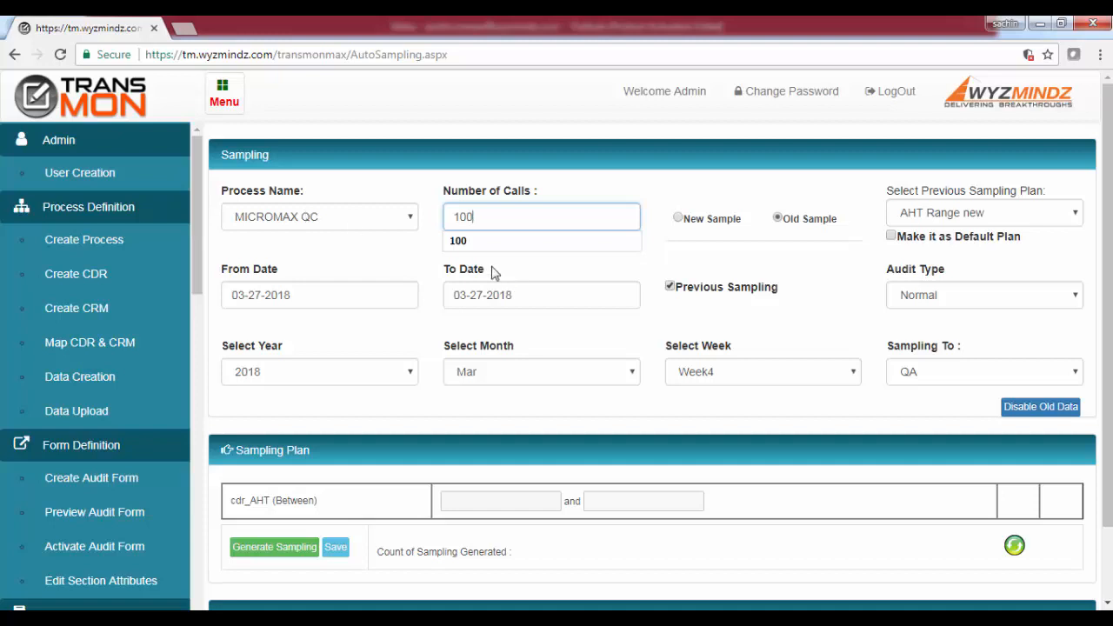
left_click(465, 247)
left_click(265, 297)
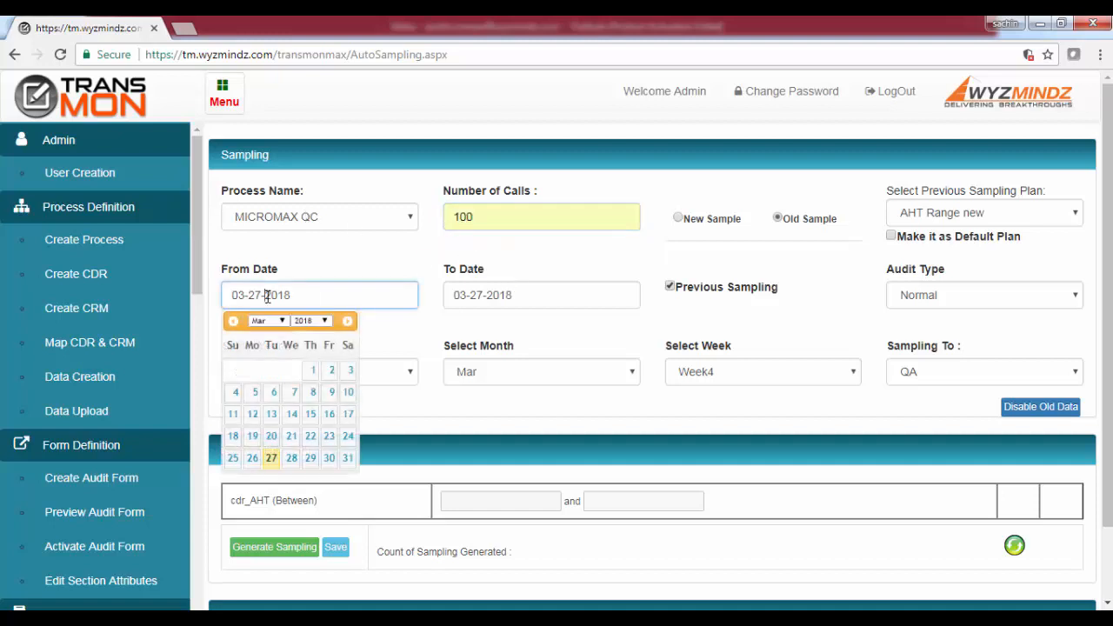
left_click(312, 371)
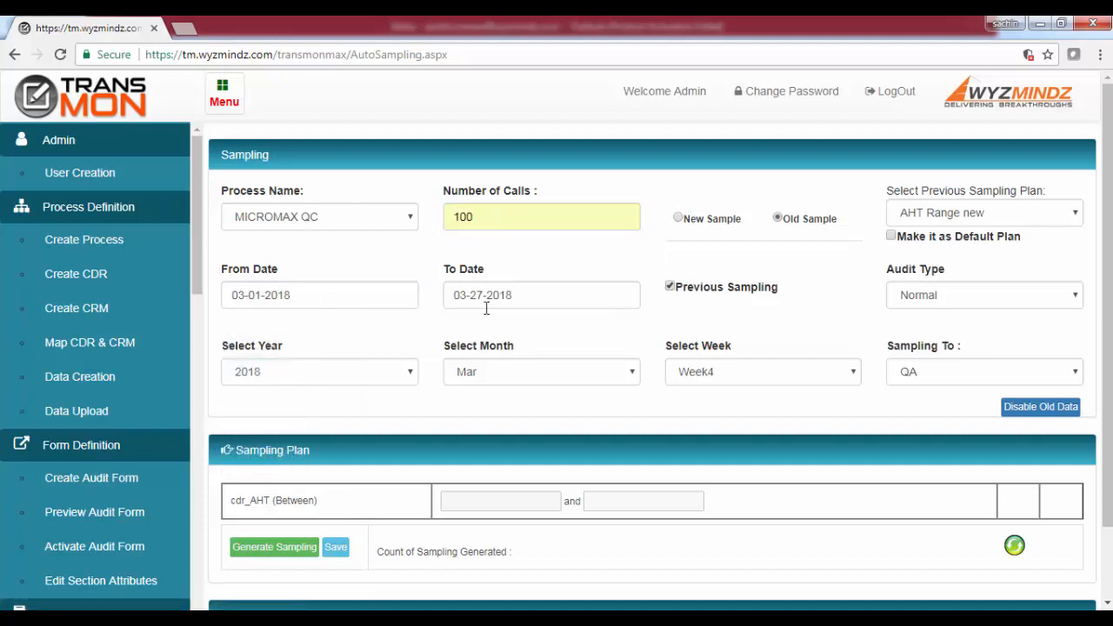
- Set the cdr_AHT range of the sampling plan to between 100 and 800
left_click(493, 496)
type("10")
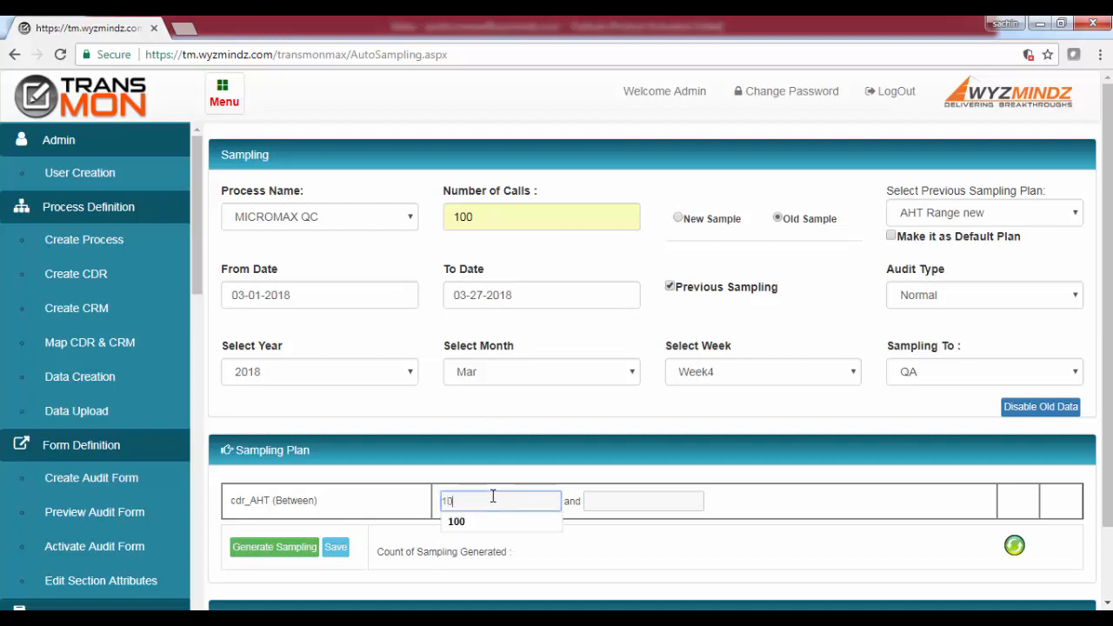
left_click(470, 521)
left_click(624, 501)
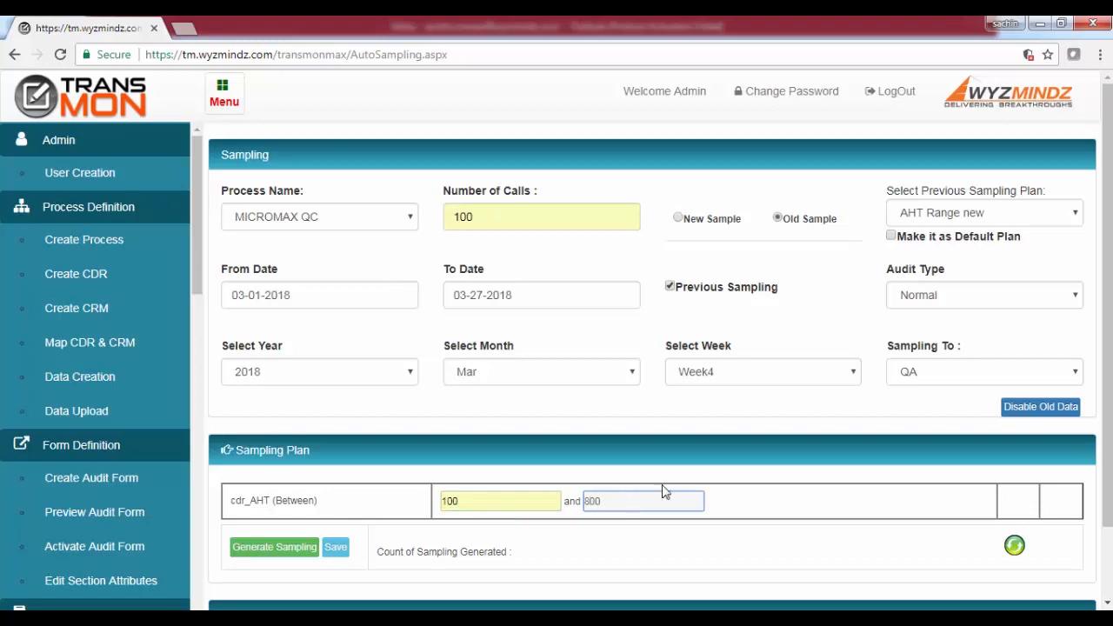
left_click(739, 469)
- Generate the sampling from the plan and save it
scroll(1108, 404, "down", 1)
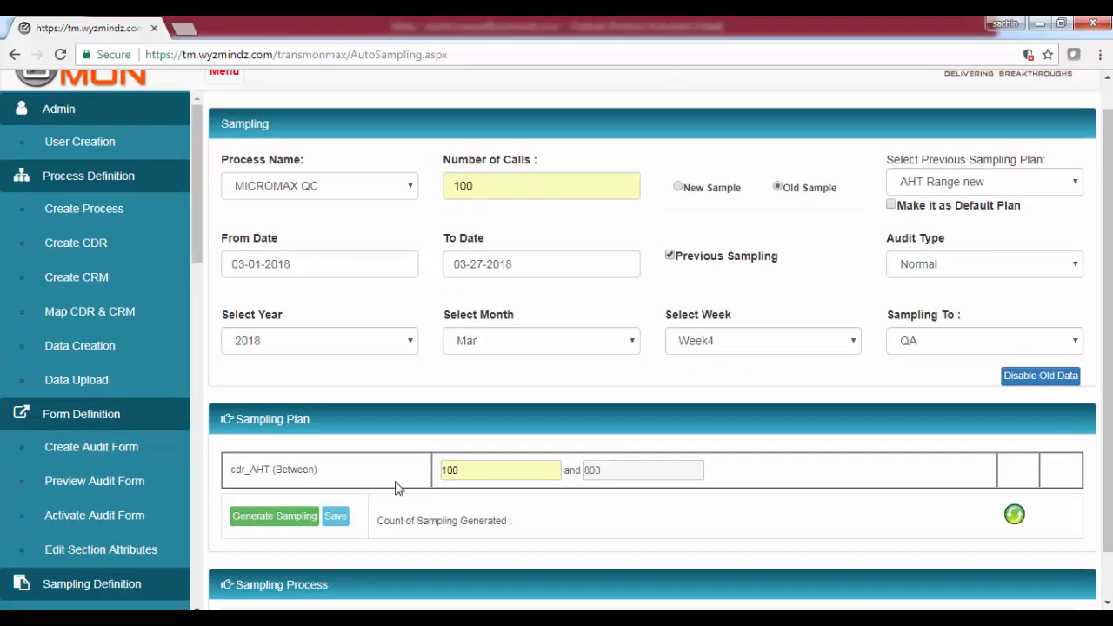
left_click(283, 519)
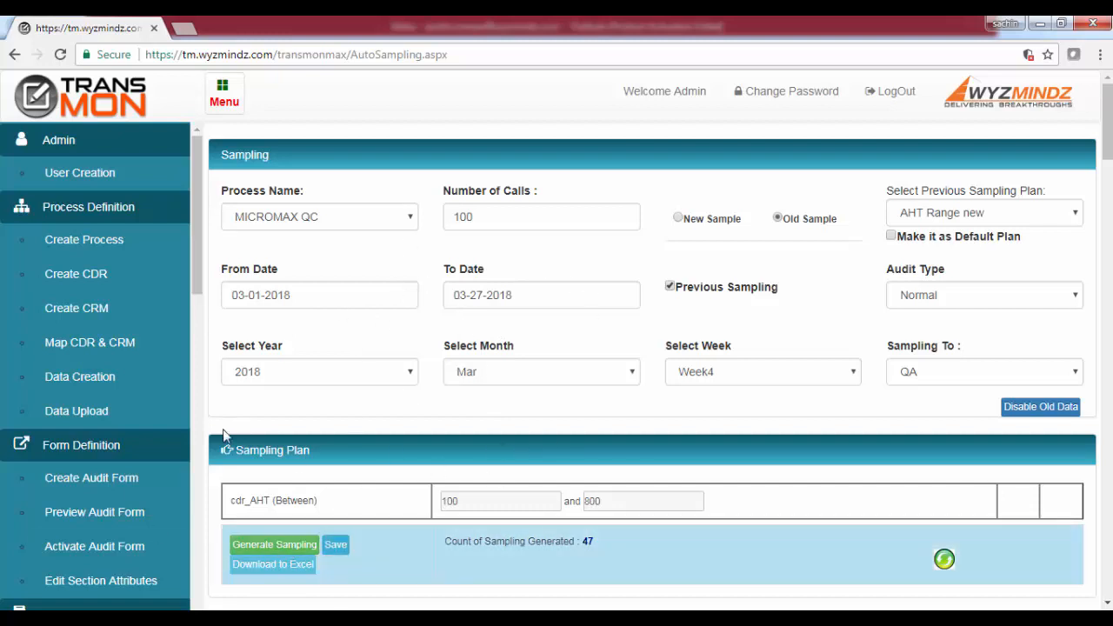
left_click(344, 548)
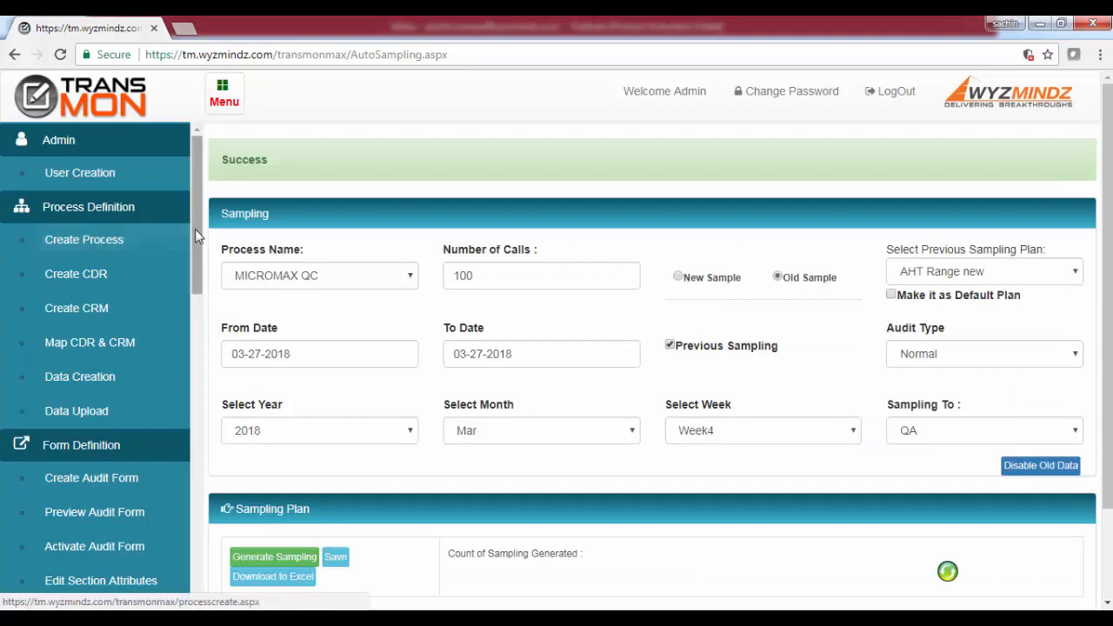
- Open the QA sample allocation and select the MICROMAX QC process with the QA Wise allocation type
left_click_drag(195, 229, 195, 346)
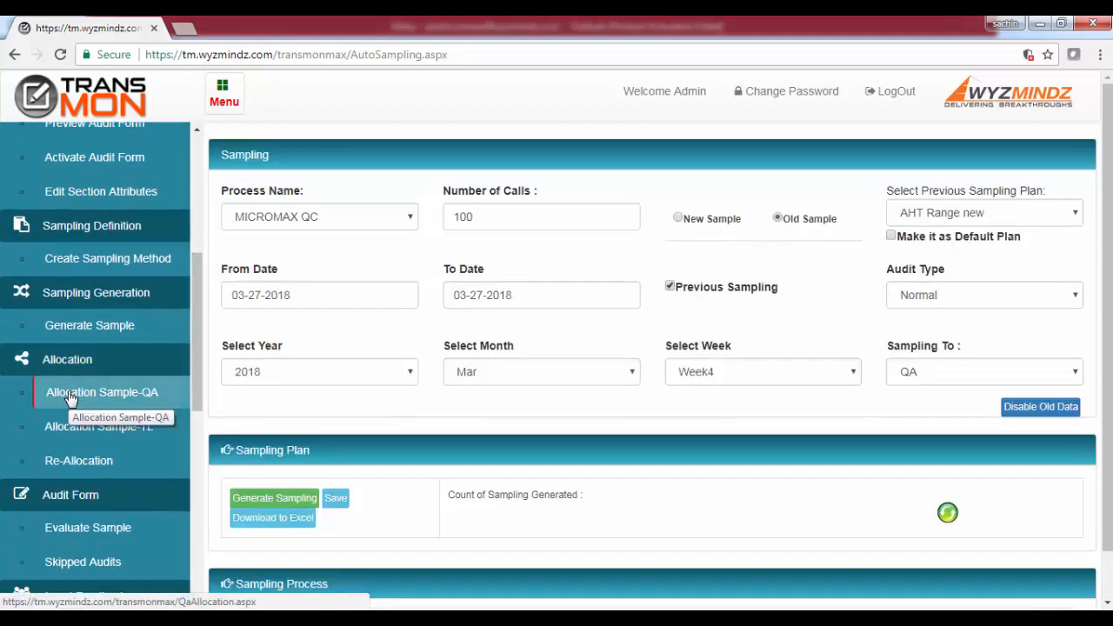
left_click(70, 396)
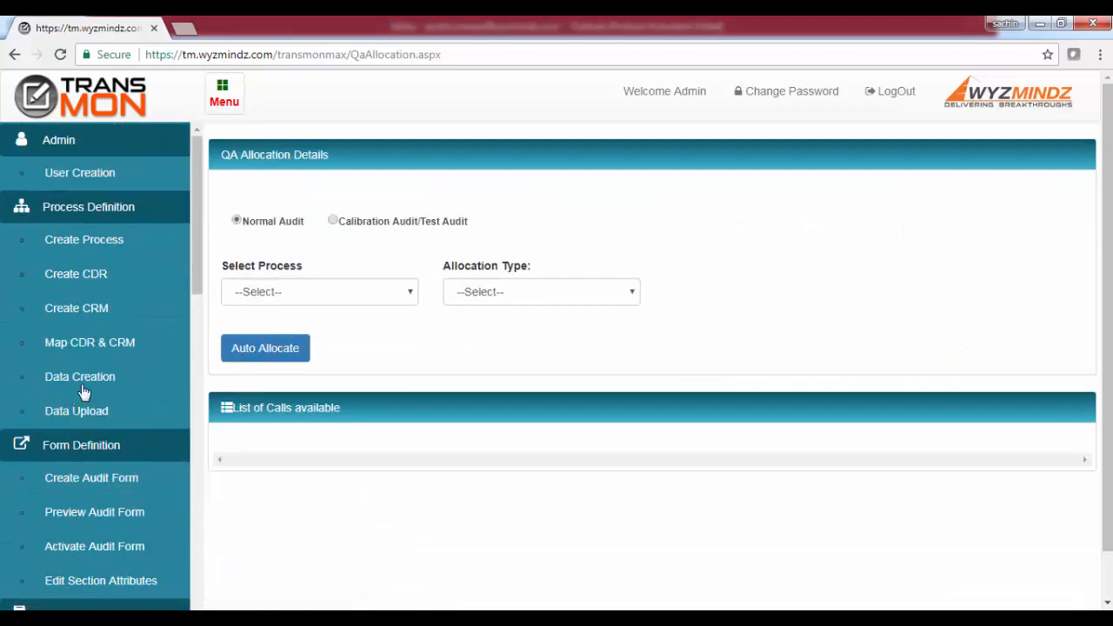
left_click(295, 297)
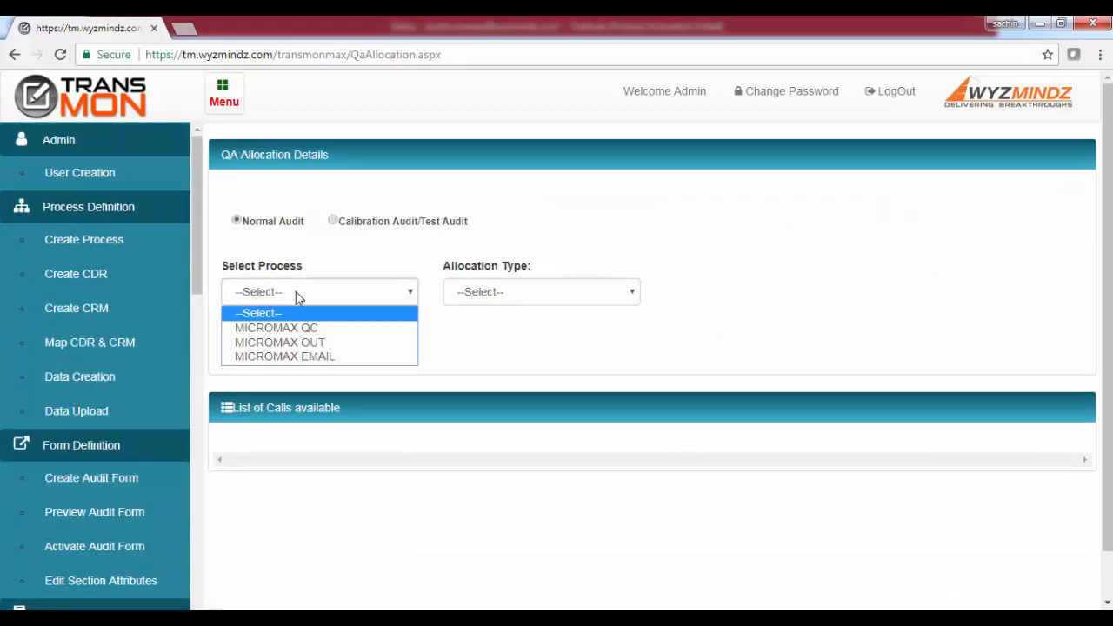
left_click(267, 327)
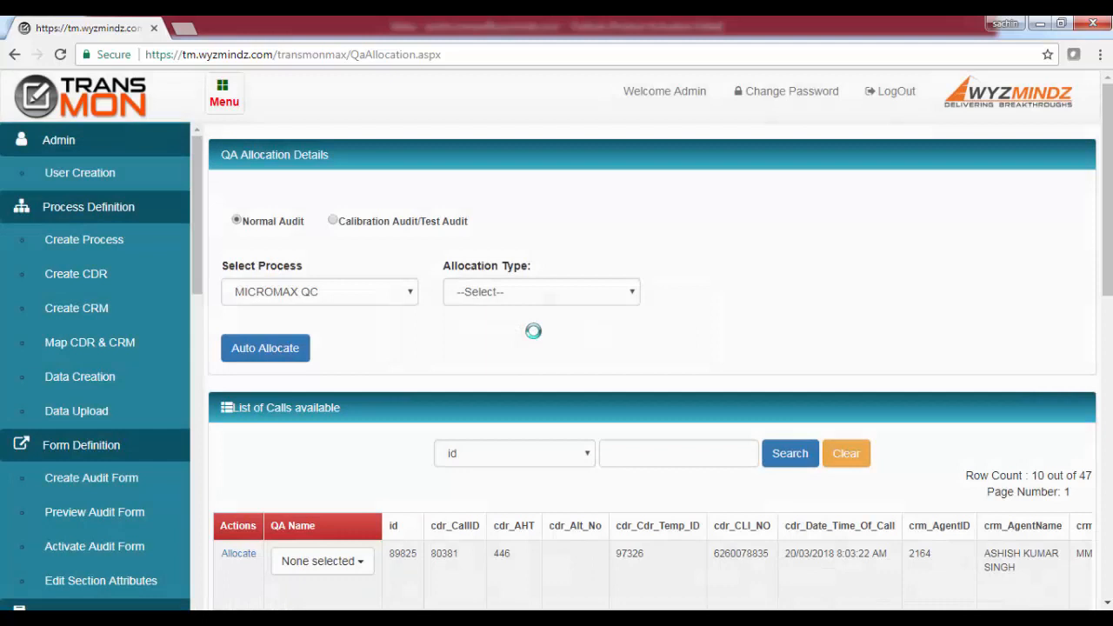
left_click(530, 301)
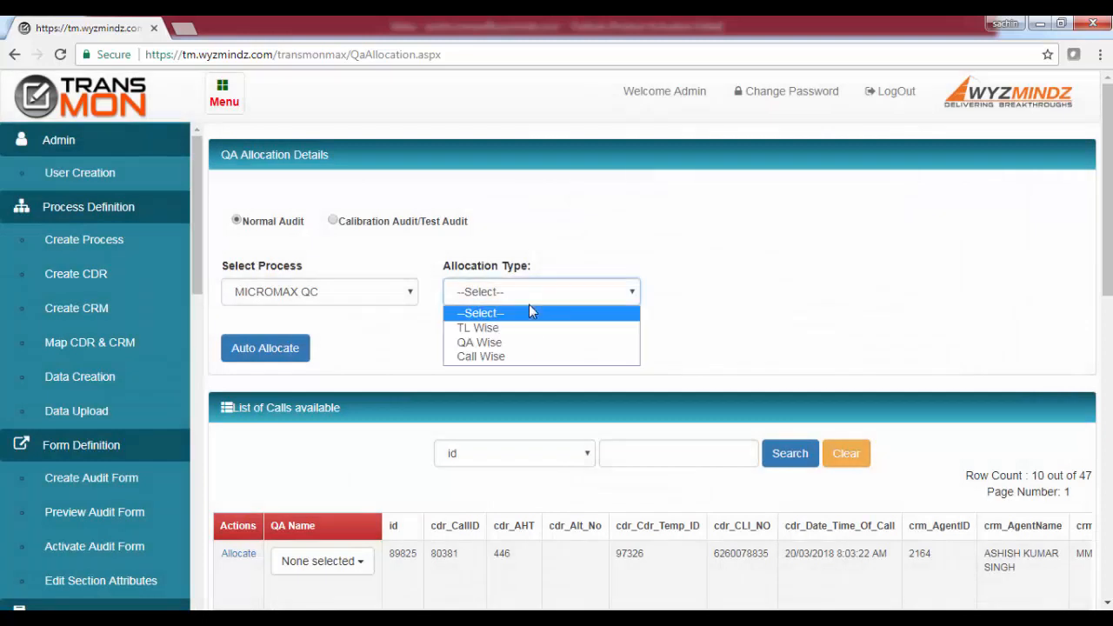
left_click(493, 341)
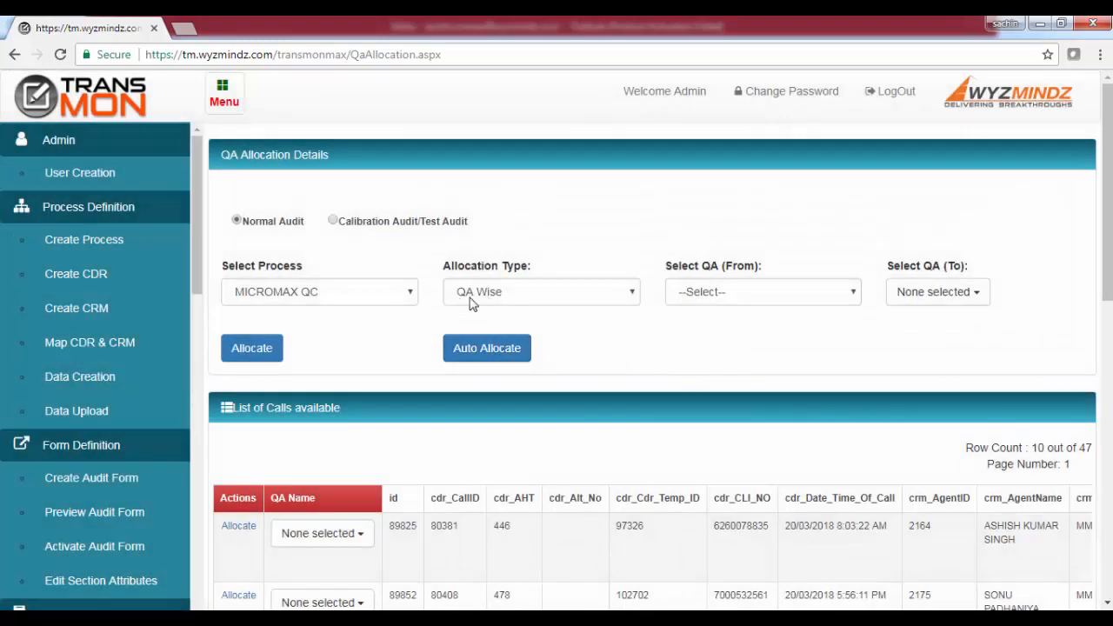
- Choose the same QA as both source and recipient, and allocate the available MICROMAX QC calls
left_click(785, 295)
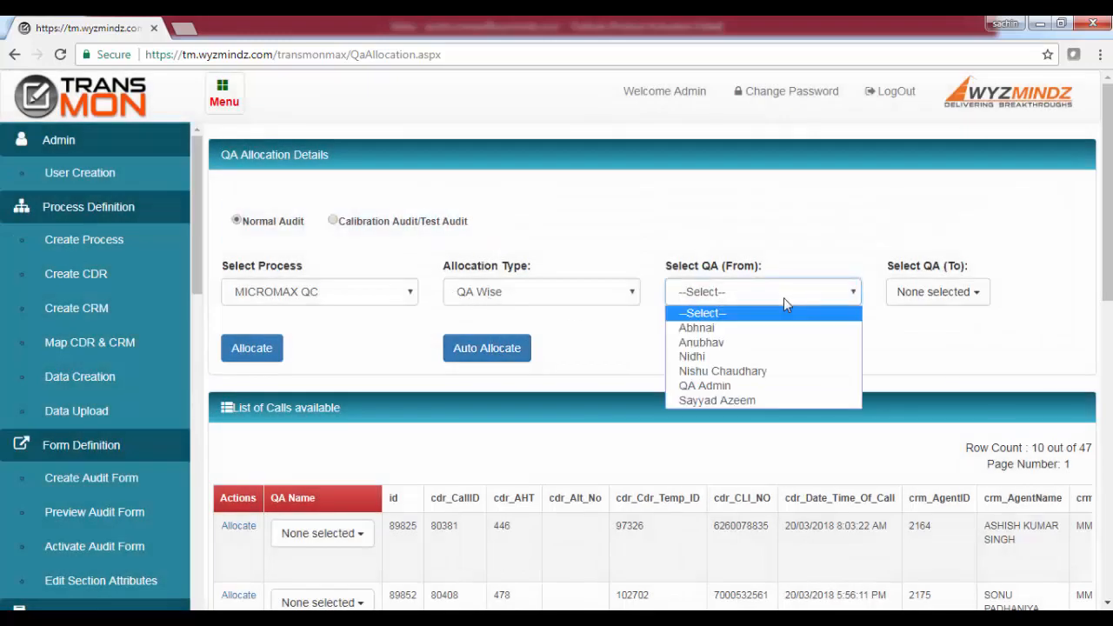
left_click(733, 372)
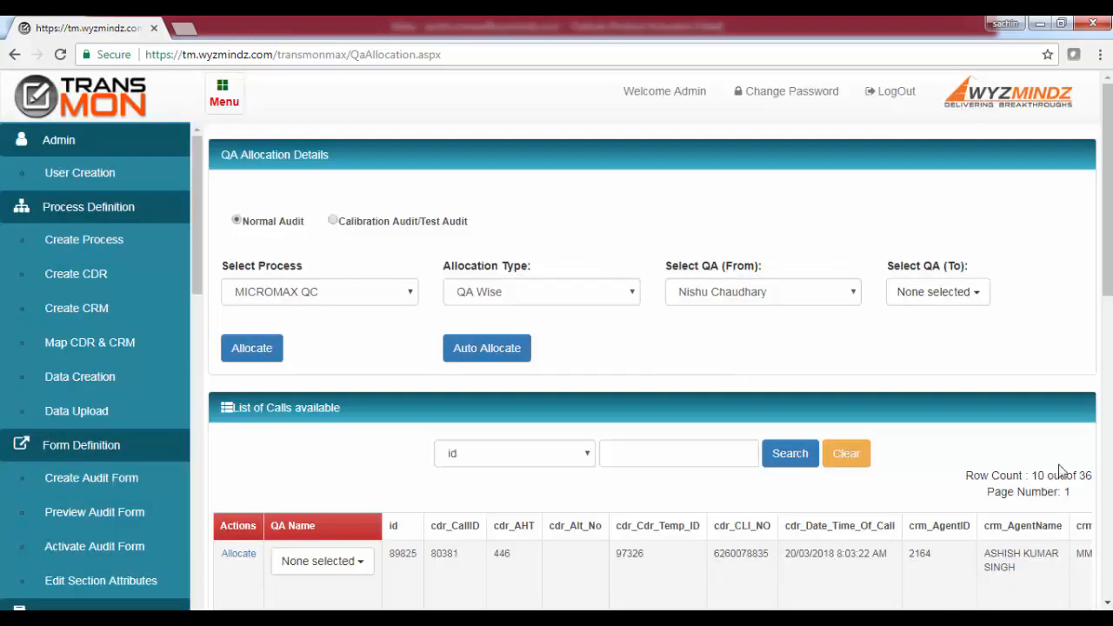
left_click(927, 295)
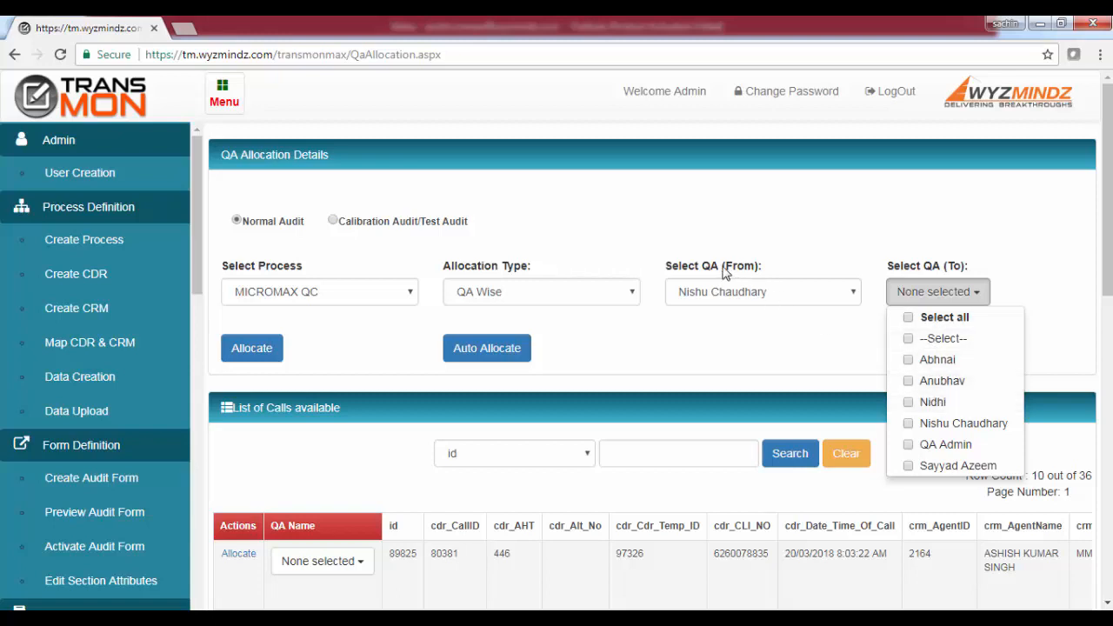
left_click(971, 425)
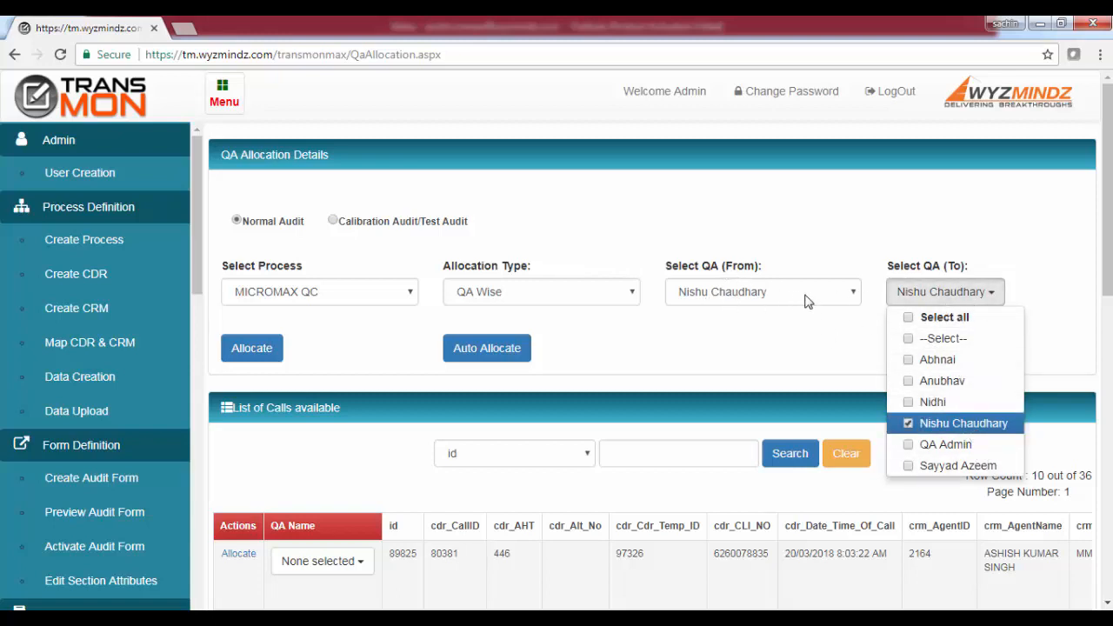
left_click(743, 366)
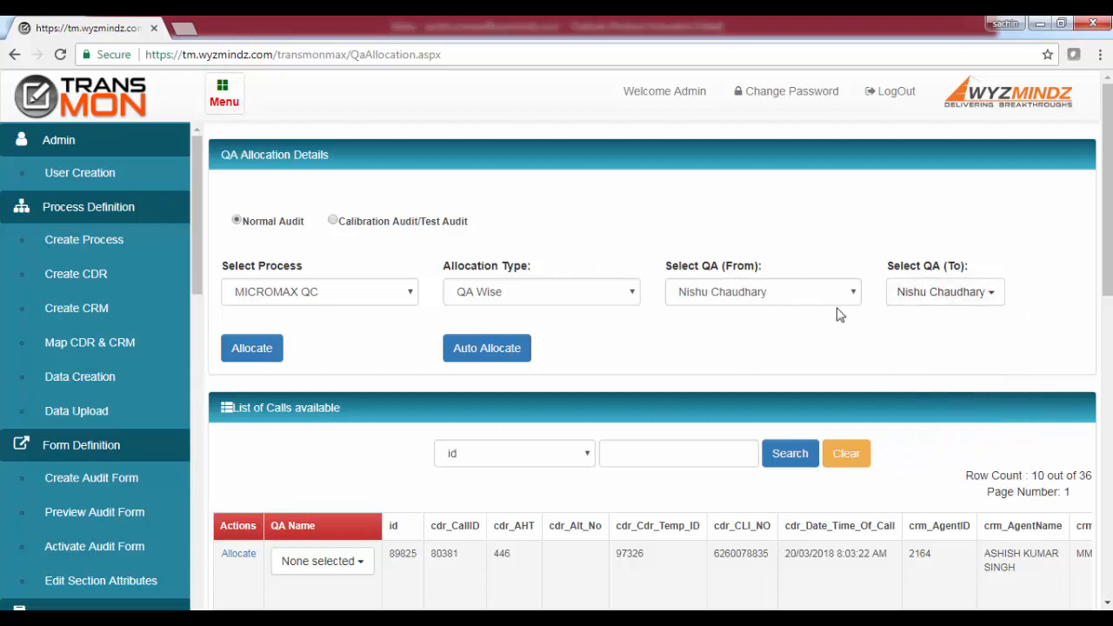
left_click(249, 354)
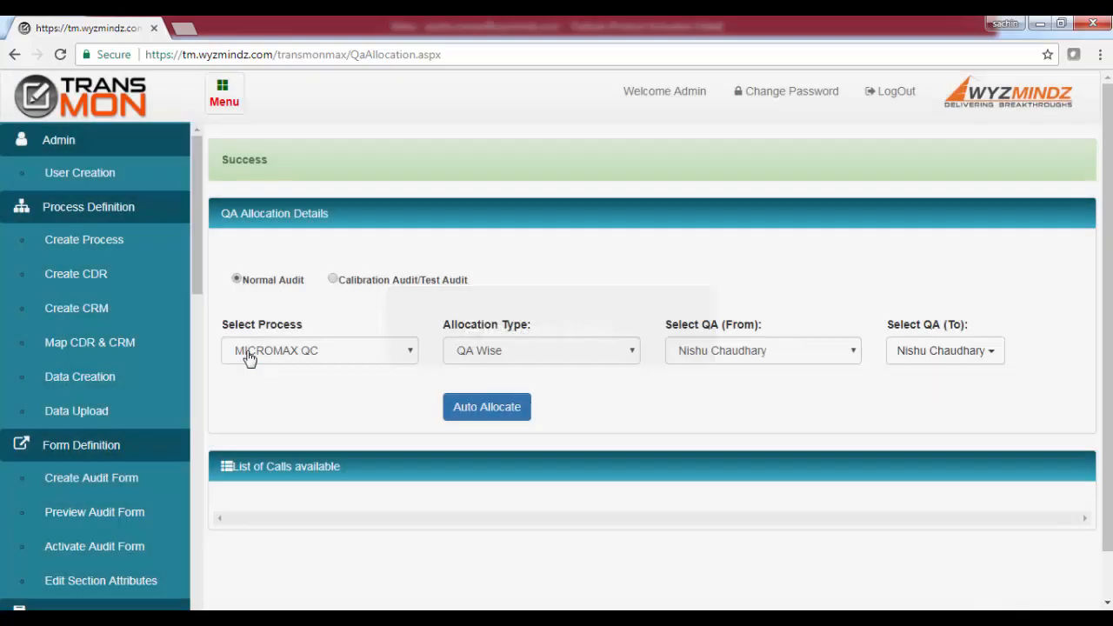
- Open the sample evaluation page and list the calls of the MICROMAX QC process
left_click_drag(195, 270, 186, 438)
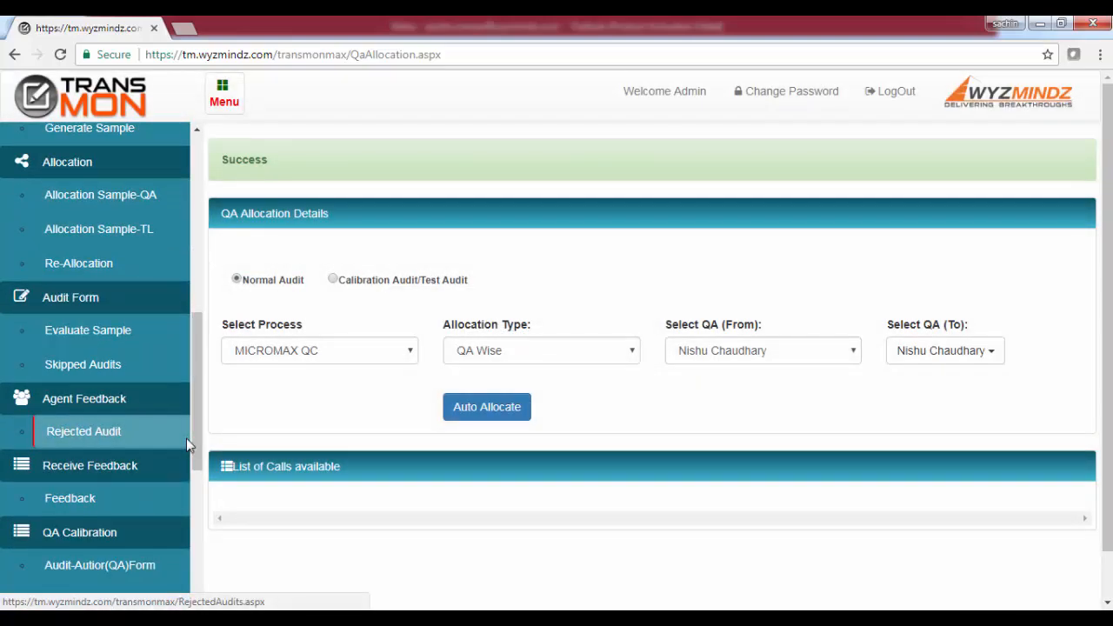
left_click(79, 333)
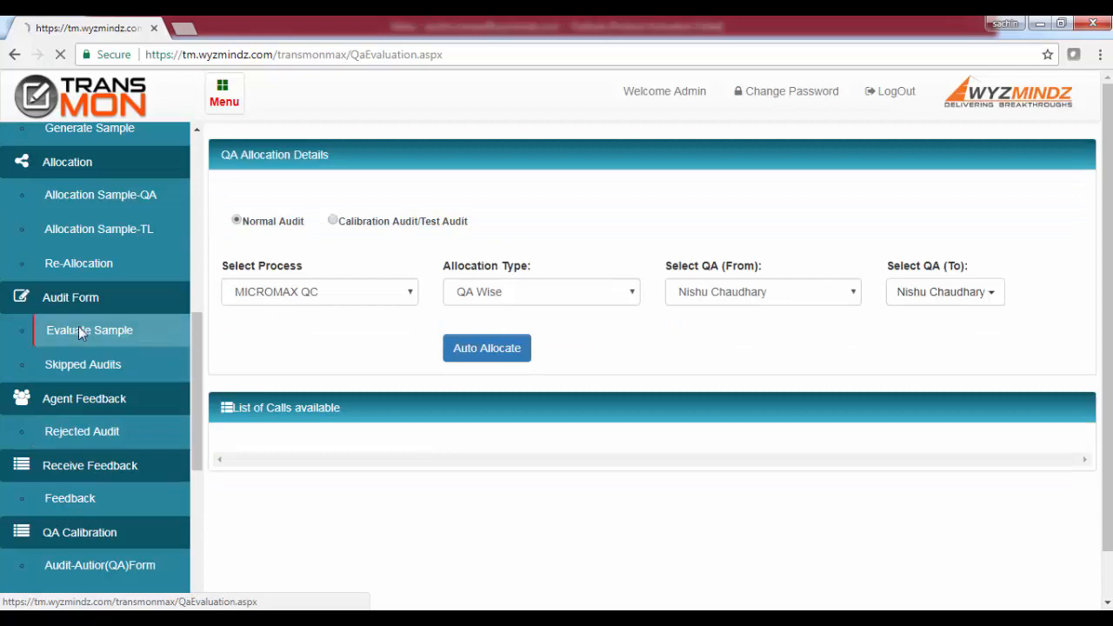
left_click(404, 243)
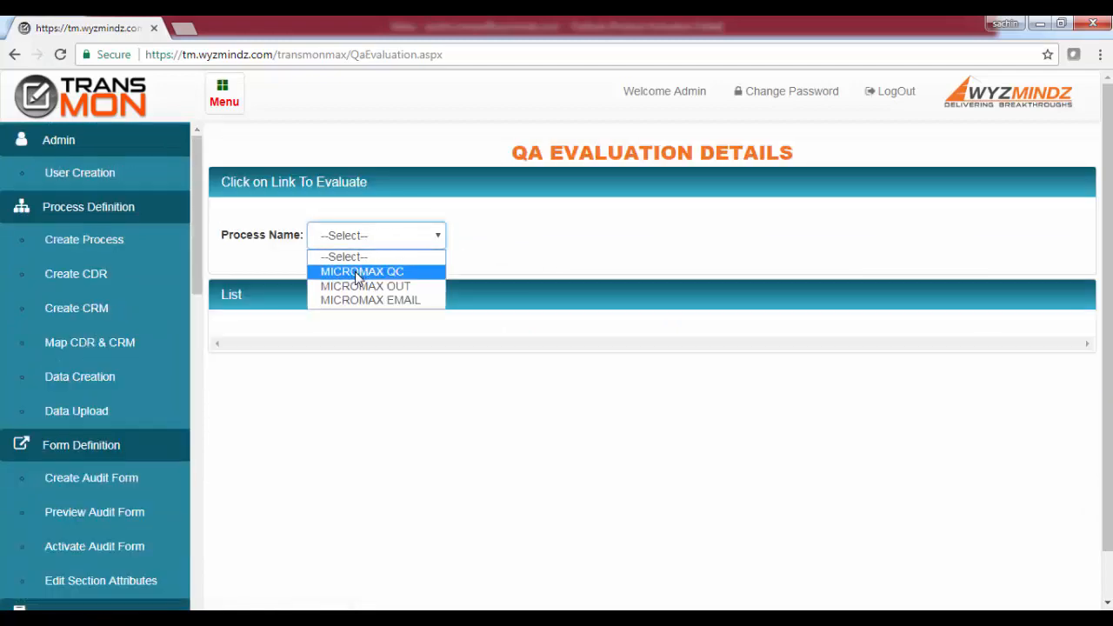
left_click(356, 272)
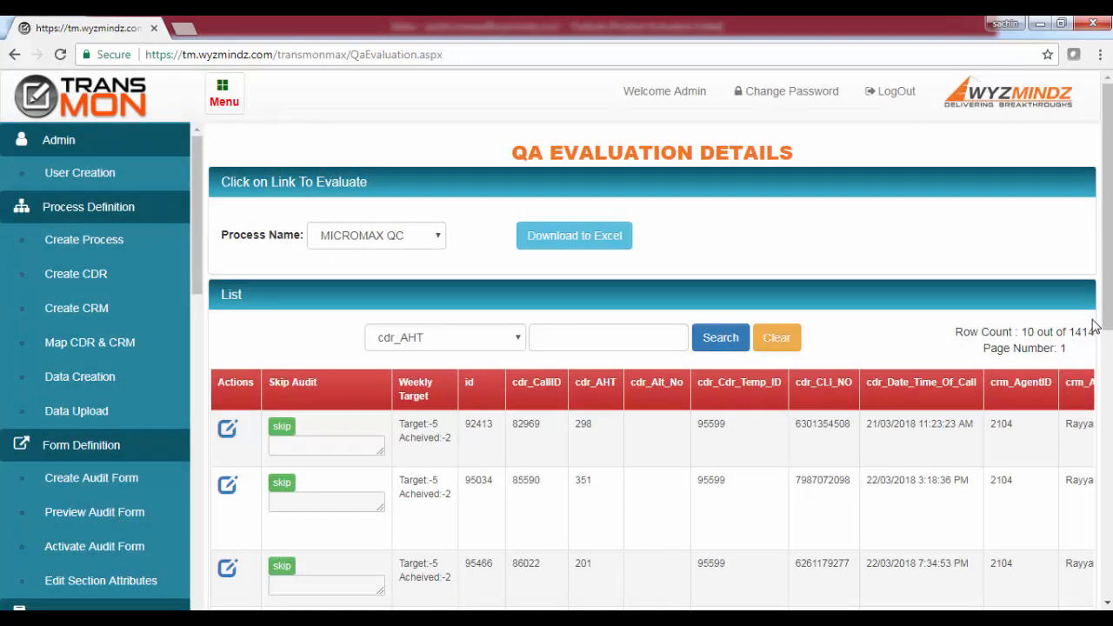
- Skip the audit of the first listed call with the reason "Skip"
left_click_drag(1106, 324, 1107, 352)
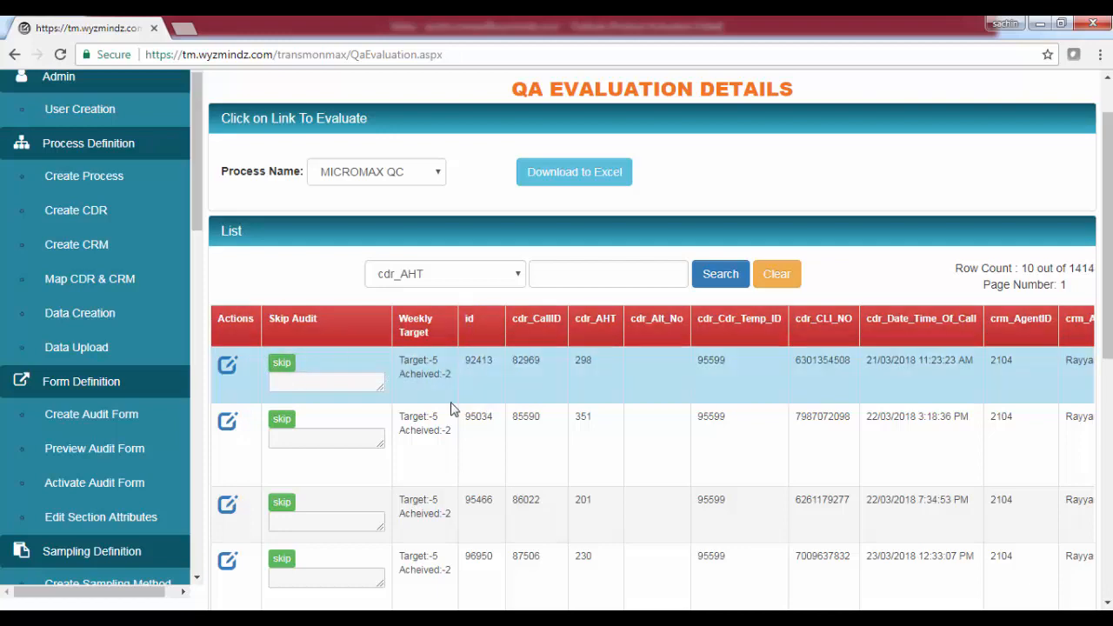
left_click(352, 383)
type("Skip")
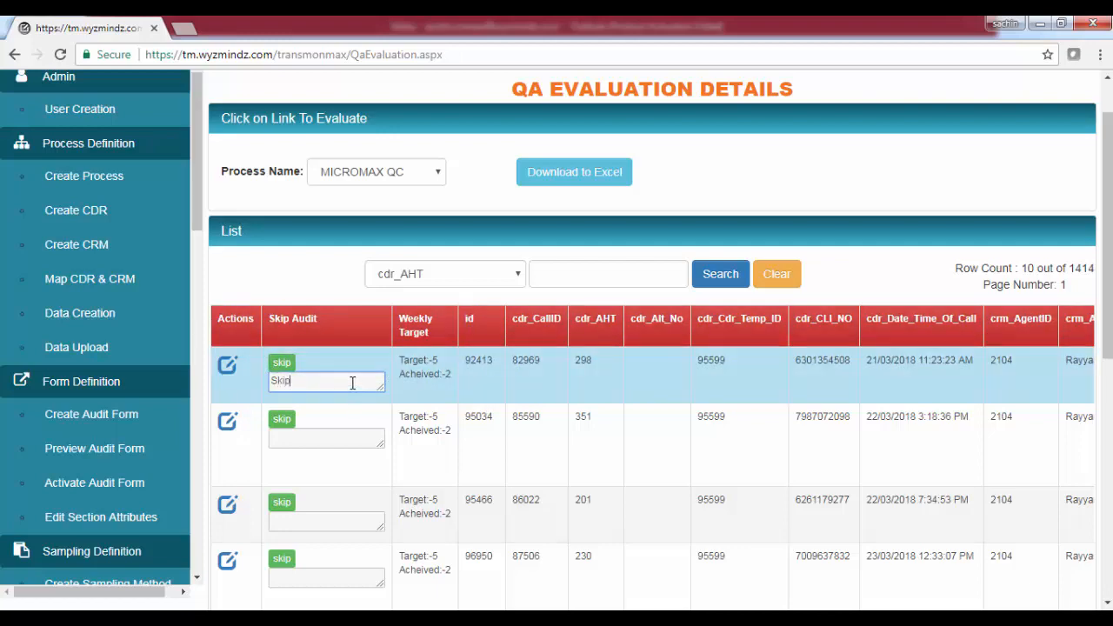
left_click(280, 363)
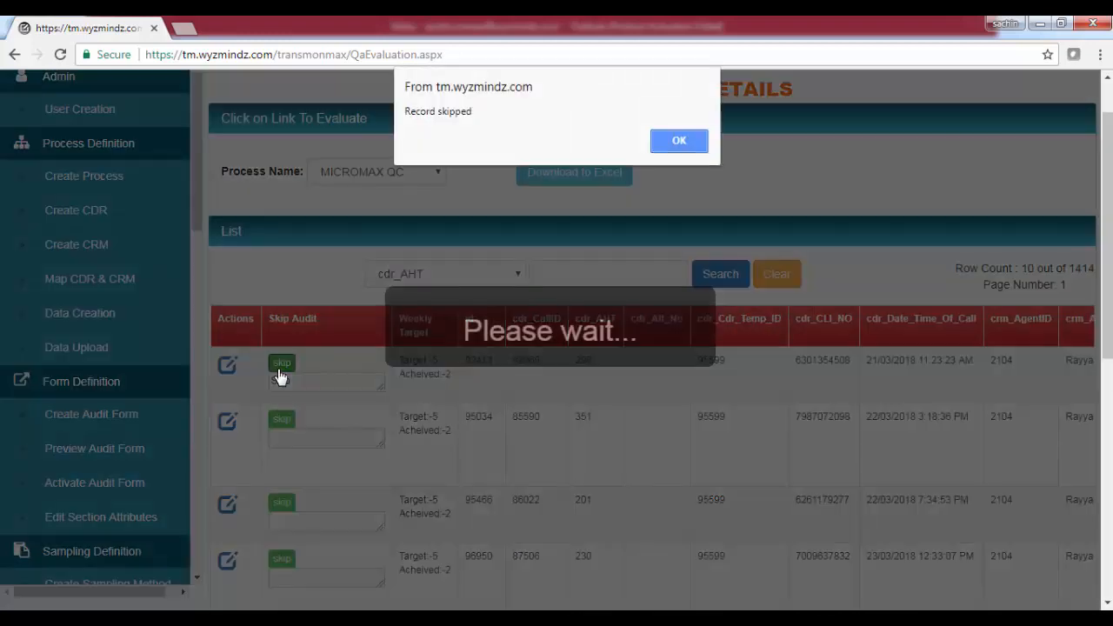
left_click(679, 142)
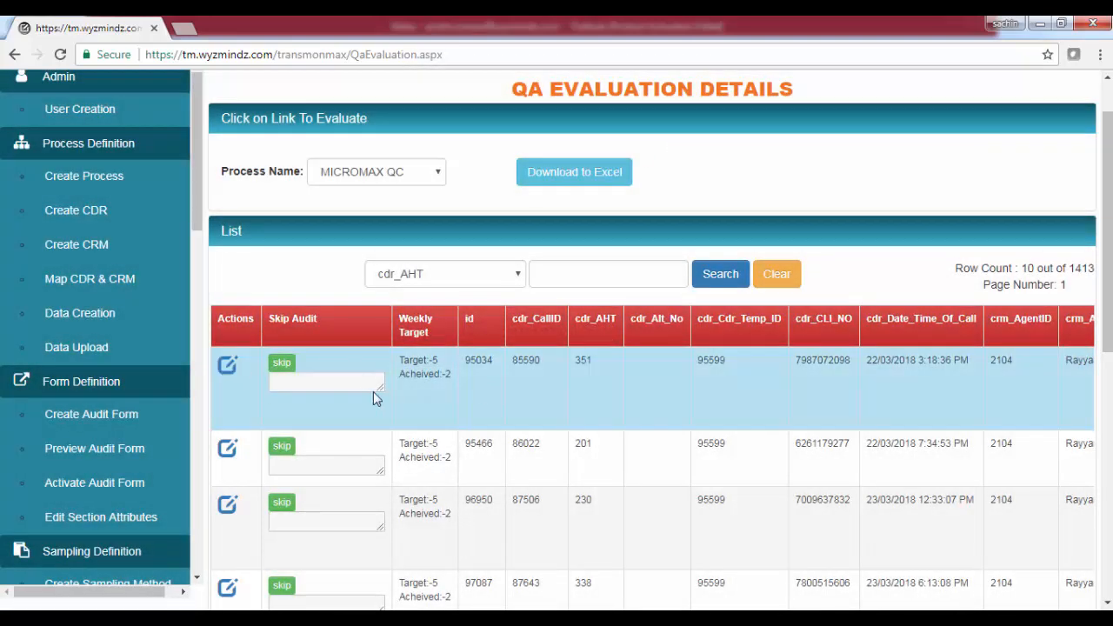
- Open the first listed call's audit form and enter "Test Audit" for customer concern, resolution provided, area opportunities and call positives
left_click(227, 367)
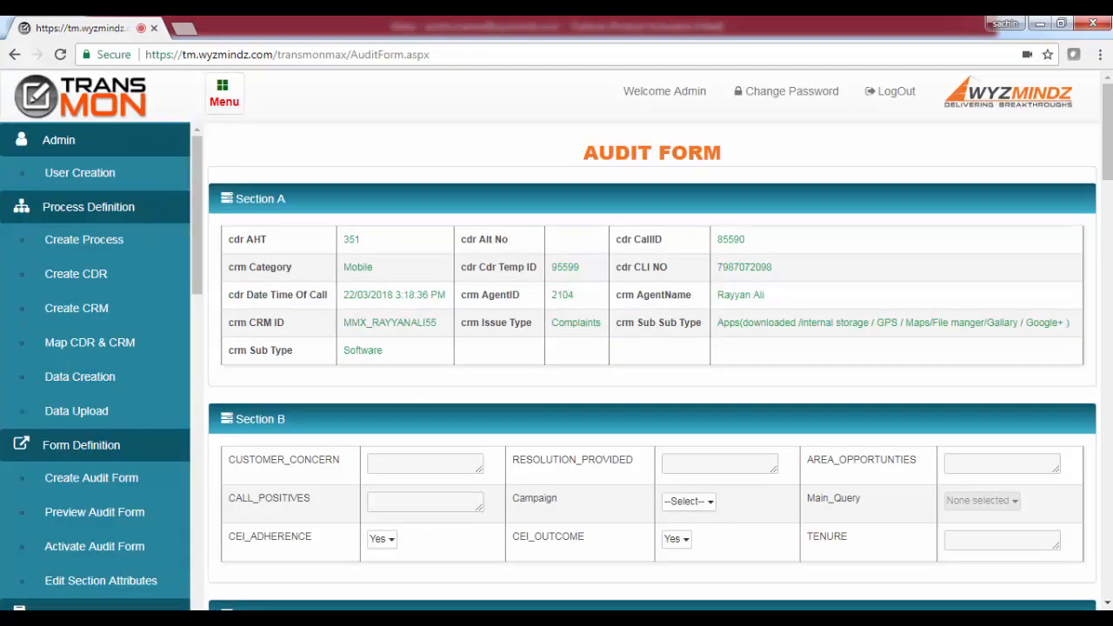
left_click_drag(1106, 174, 1105, 225)
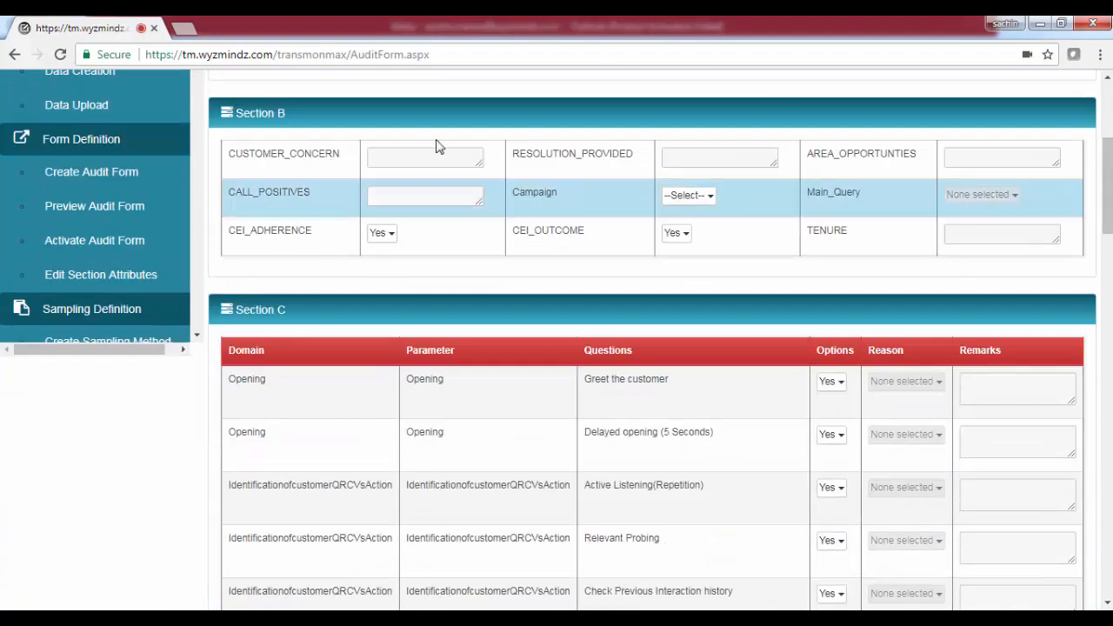
left_click(410, 158)
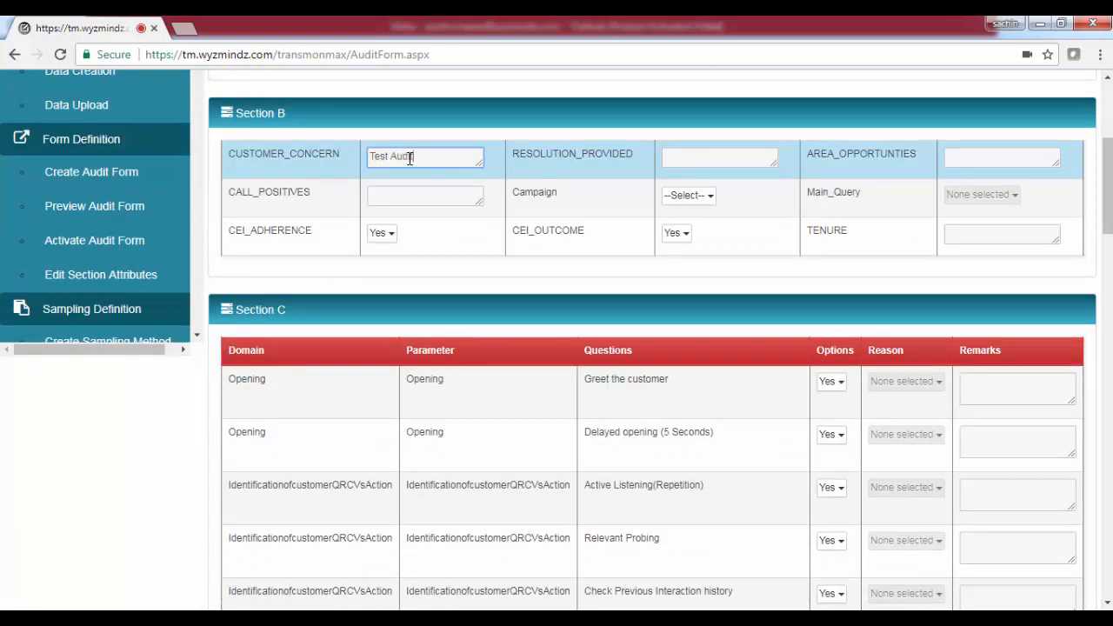
triple_click(411, 157)
key("ctrl+c")
key("Tab")
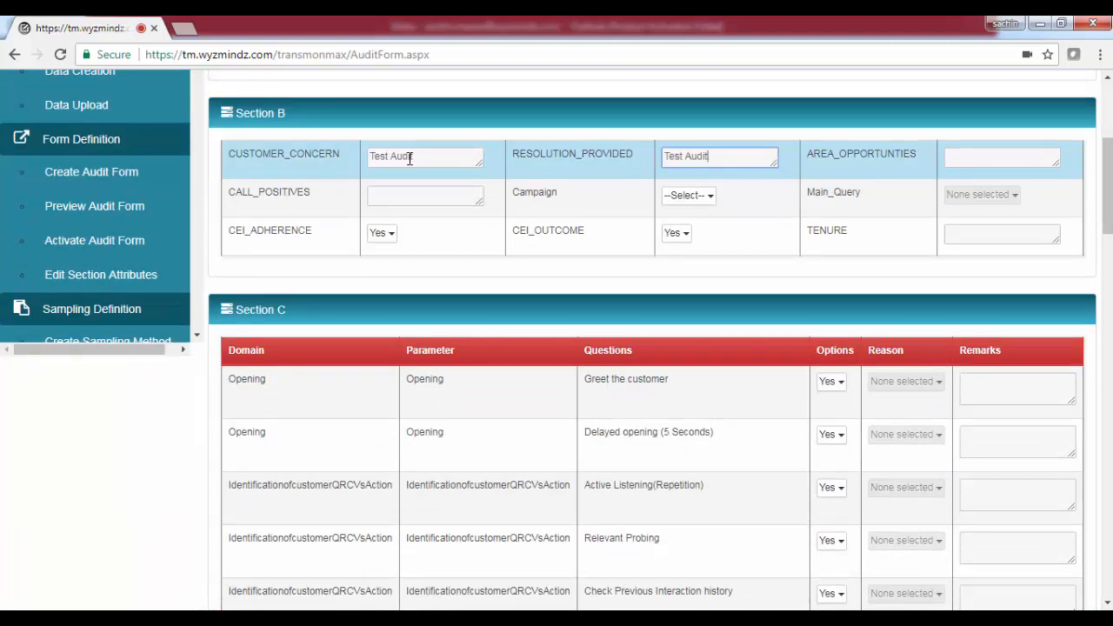
key("Tab")
key("ctrl+v")
key("Tab")
key("Tab")
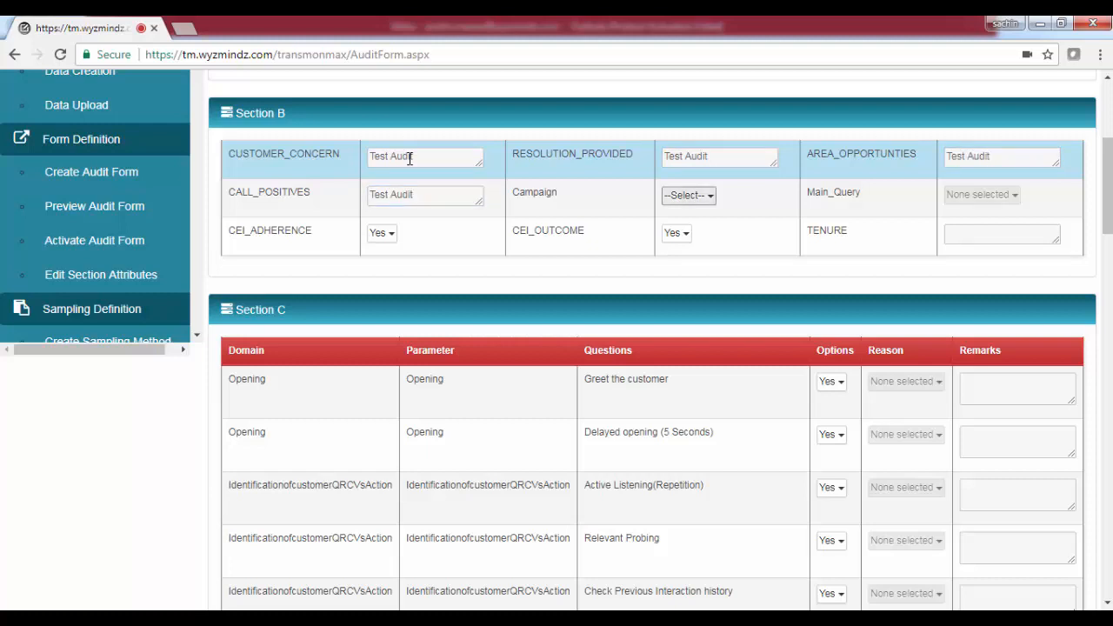
- In Section B, set Campaign to Mobile_IB, Main_Query to 100 Days Replacement Policy and TENURE to "Test Audit"
left_click(681, 197)
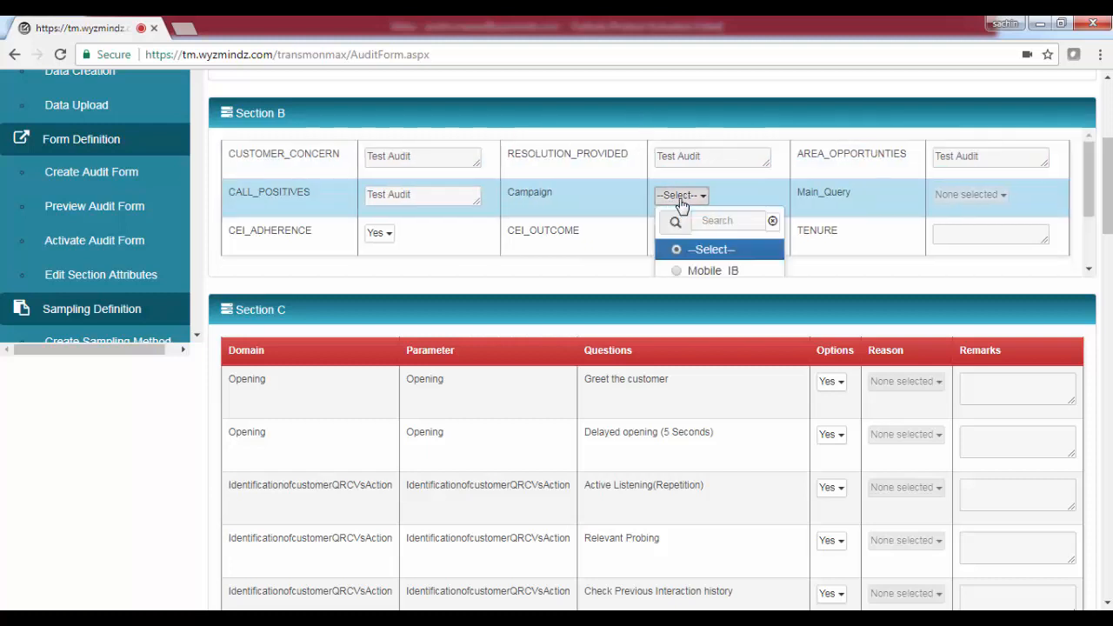
left_click(699, 270)
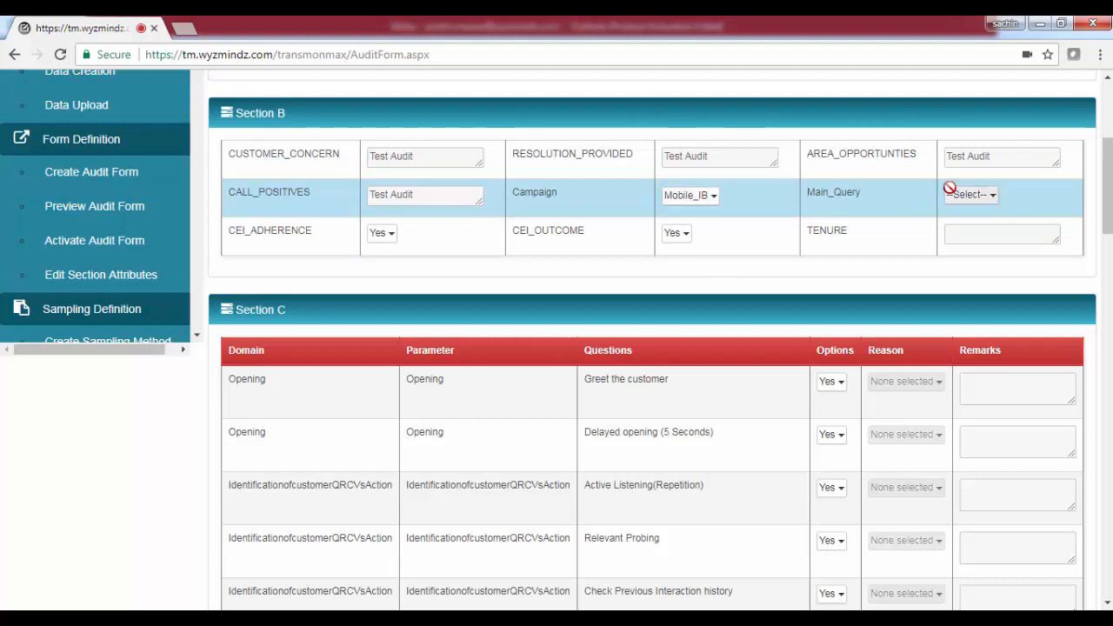
left_click(958, 197)
left_click(969, 271)
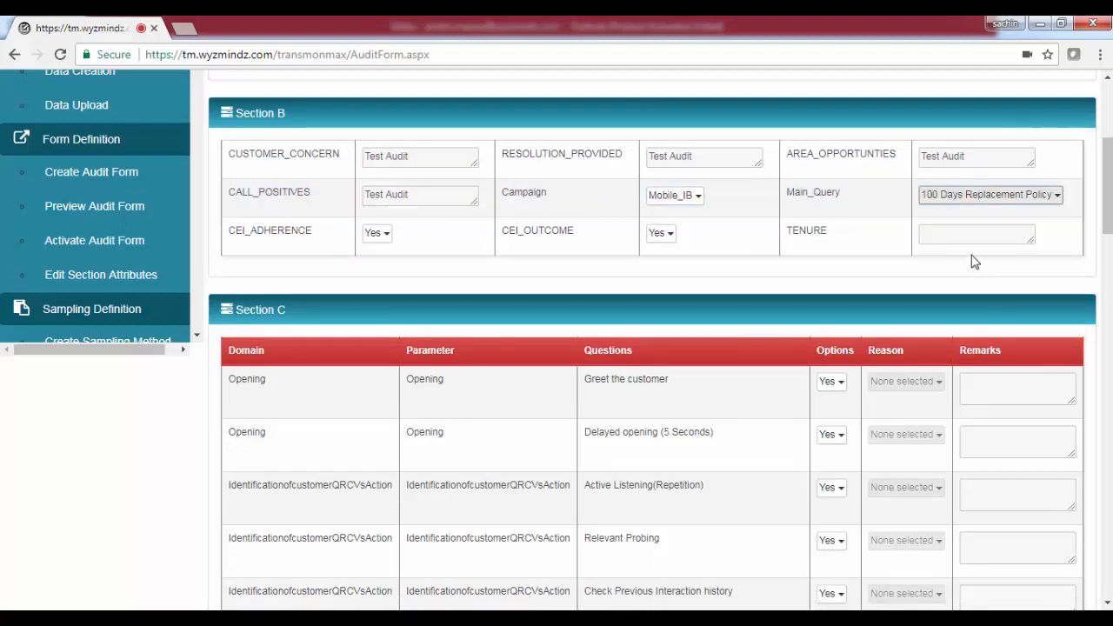
left_click(946, 237)
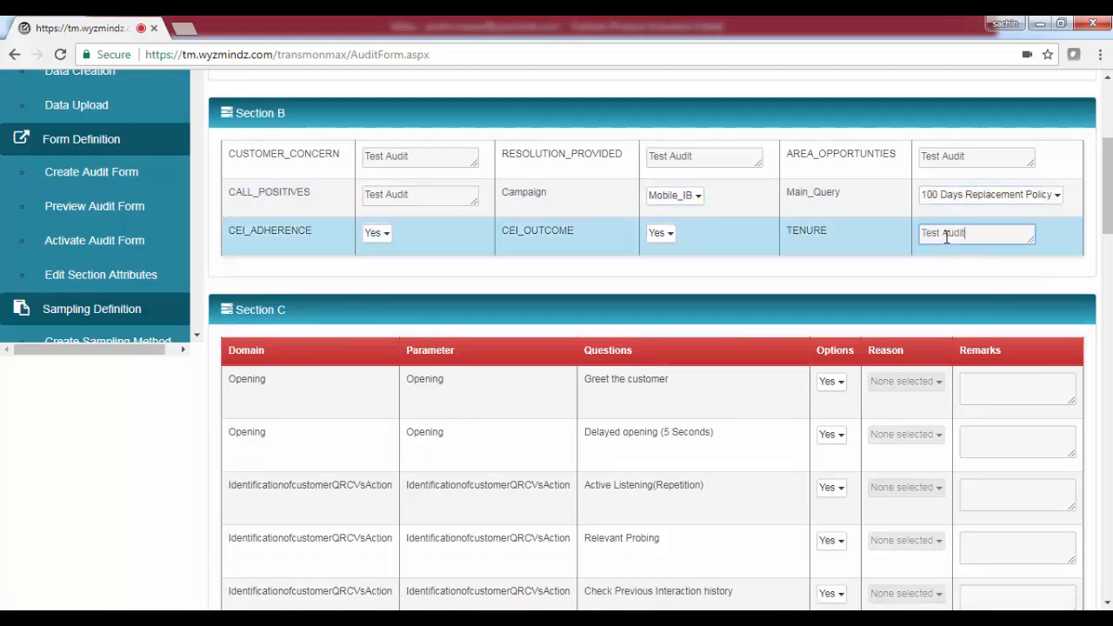
- Set the CEI Script Adherence and High AHT Reason questions to No
left_click_drag(1108, 218, 1104, 558)
left_click(776, 345)
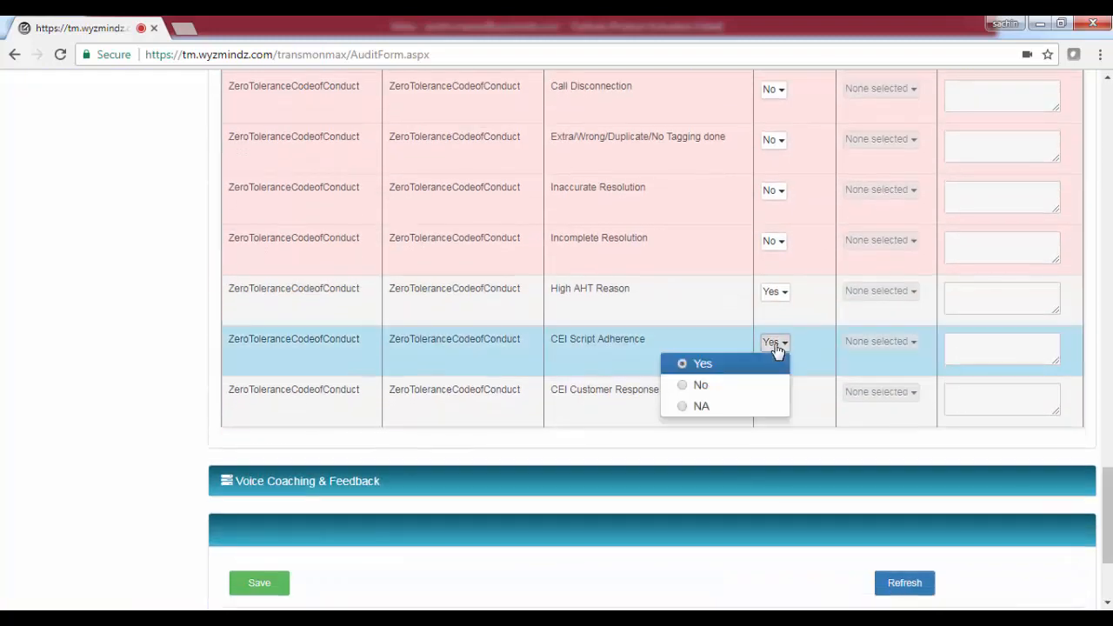
left_click(741, 386)
left_click(773, 295)
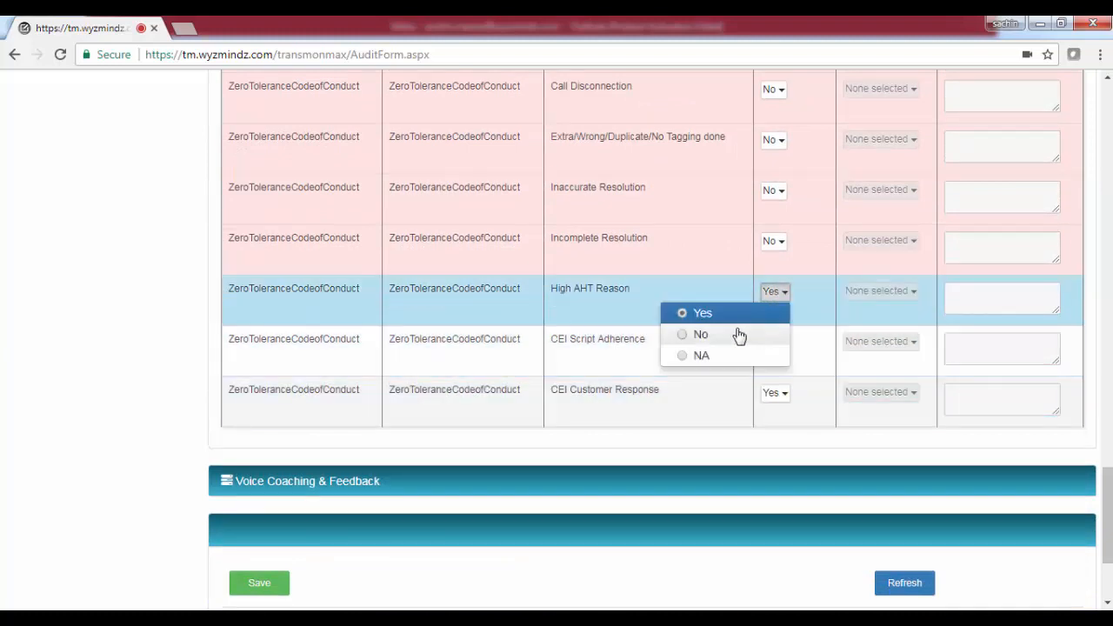
left_click(738, 336)
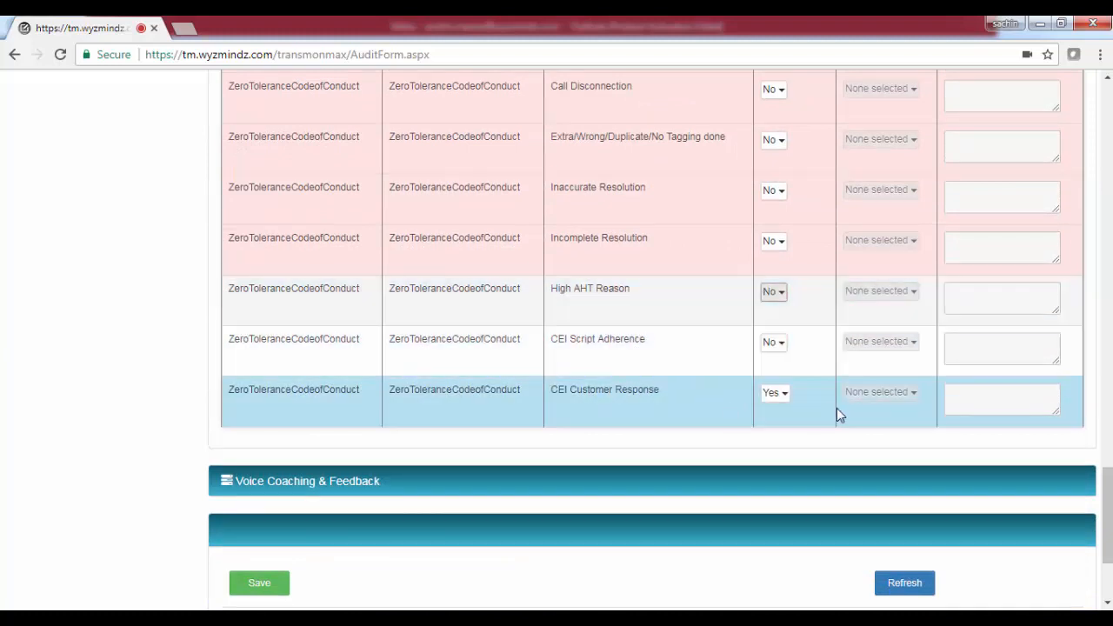
- Record a short voice clip in the Voice Coaching & Feedback section of the audit form
left_click_drag(1107, 516, 1110, 557)
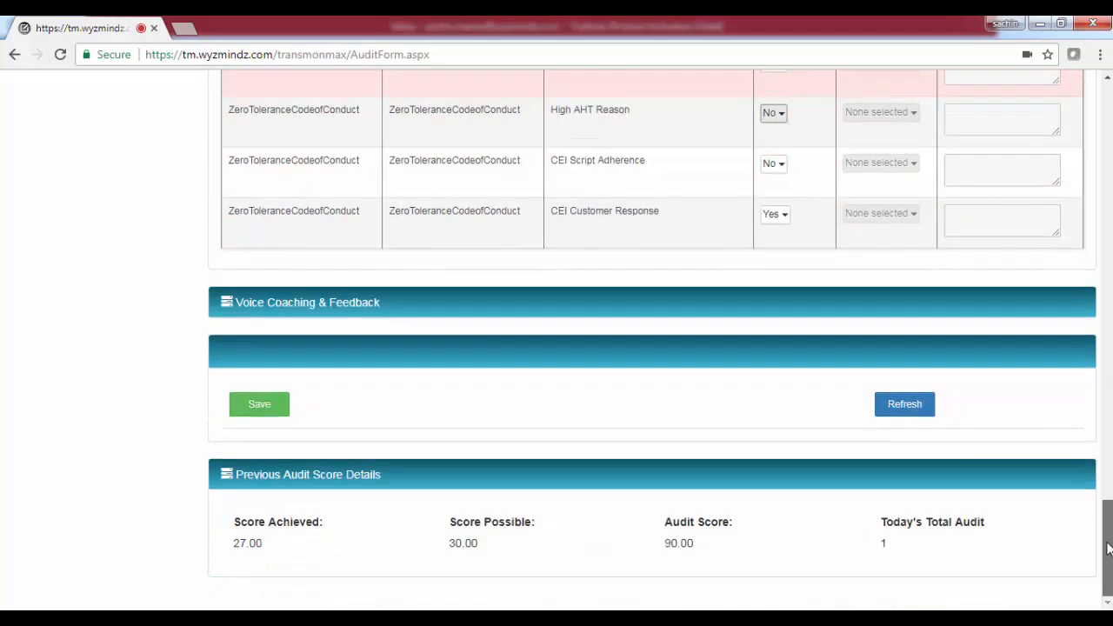
left_click(276, 311)
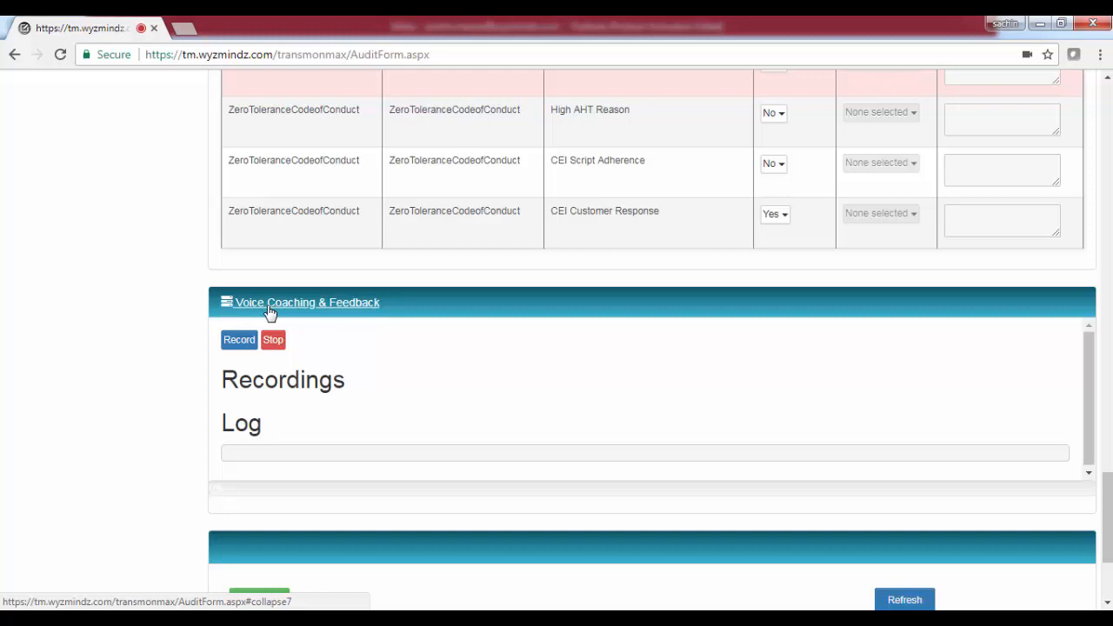
left_click(237, 346)
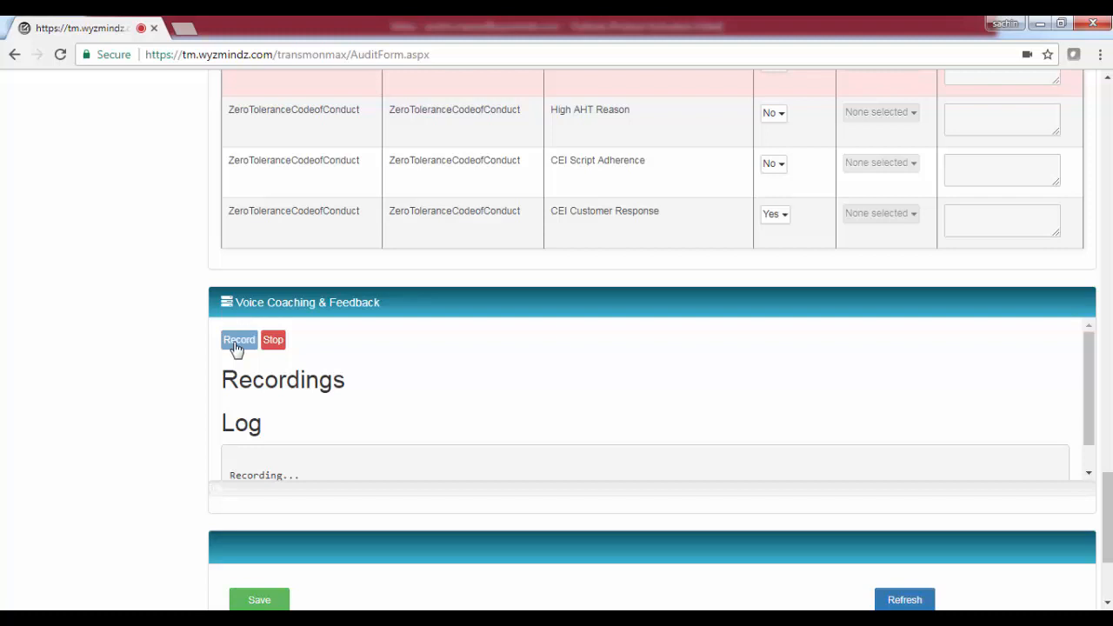
left_click(273, 340)
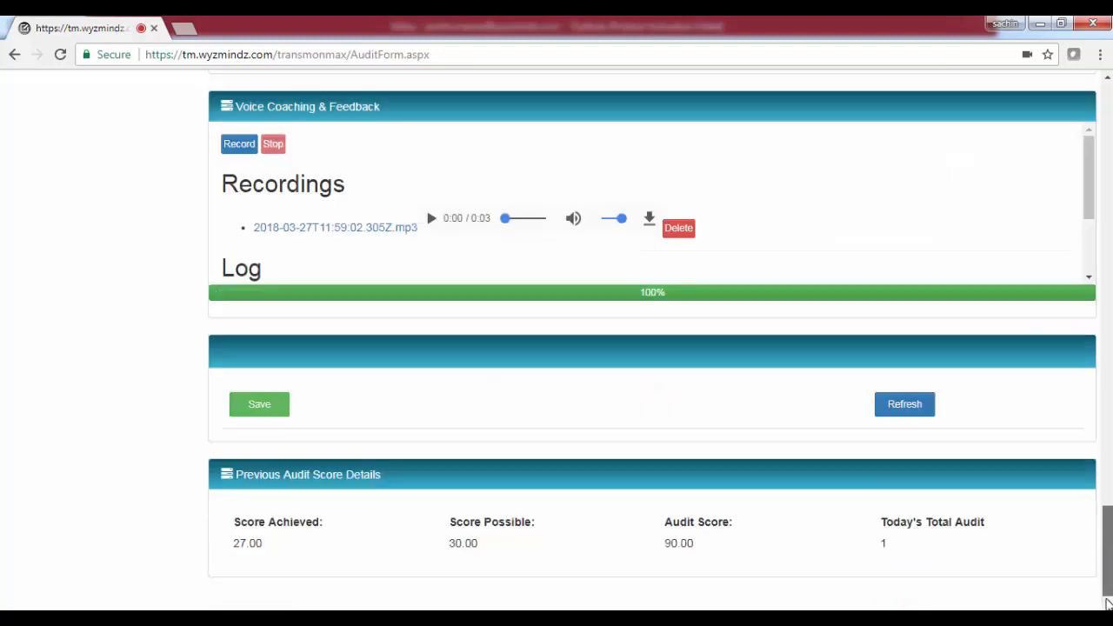
- Save the completed audit form and acknowledge the resulting messages
scroll(1108, 539, "down", 3)
left_click(259, 407)
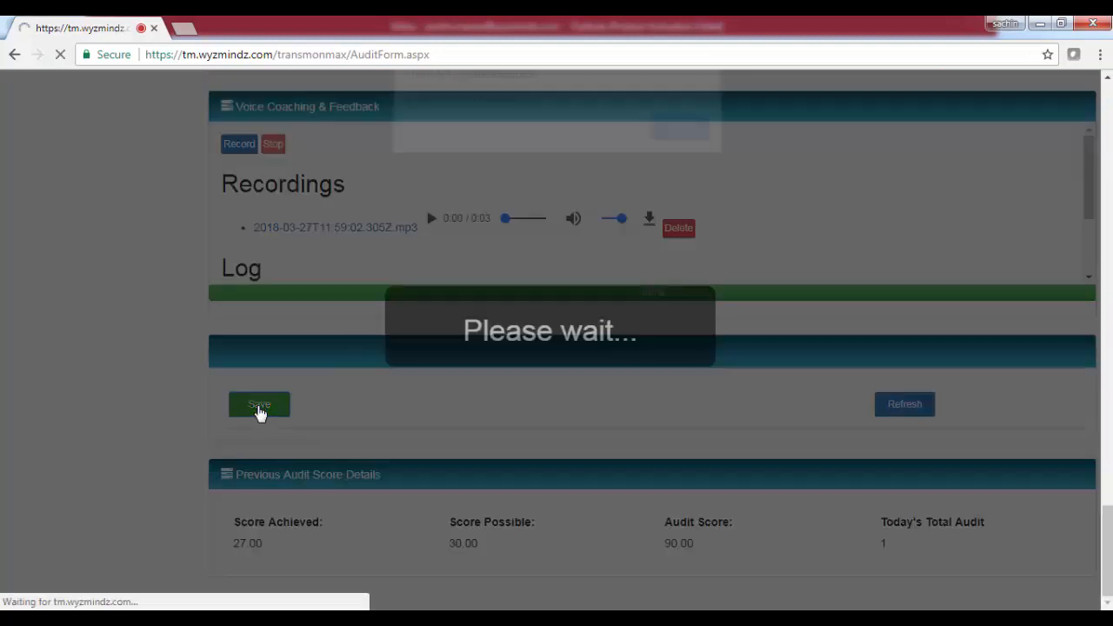
left_click(679, 144)
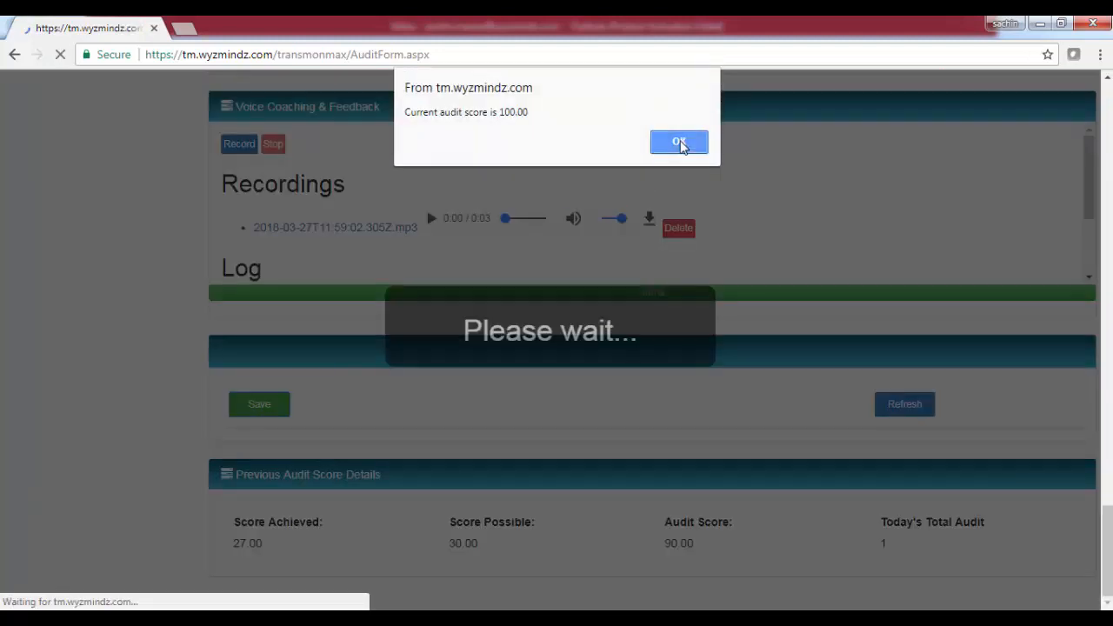
left_click(679, 144)
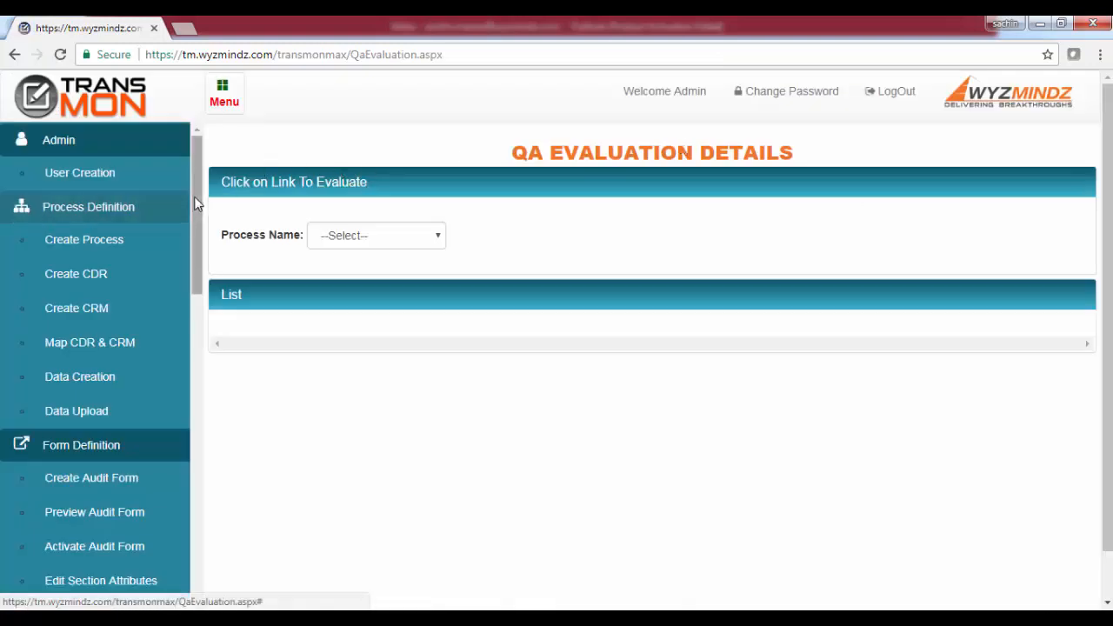
left_click_drag(196, 204, 190, 318)
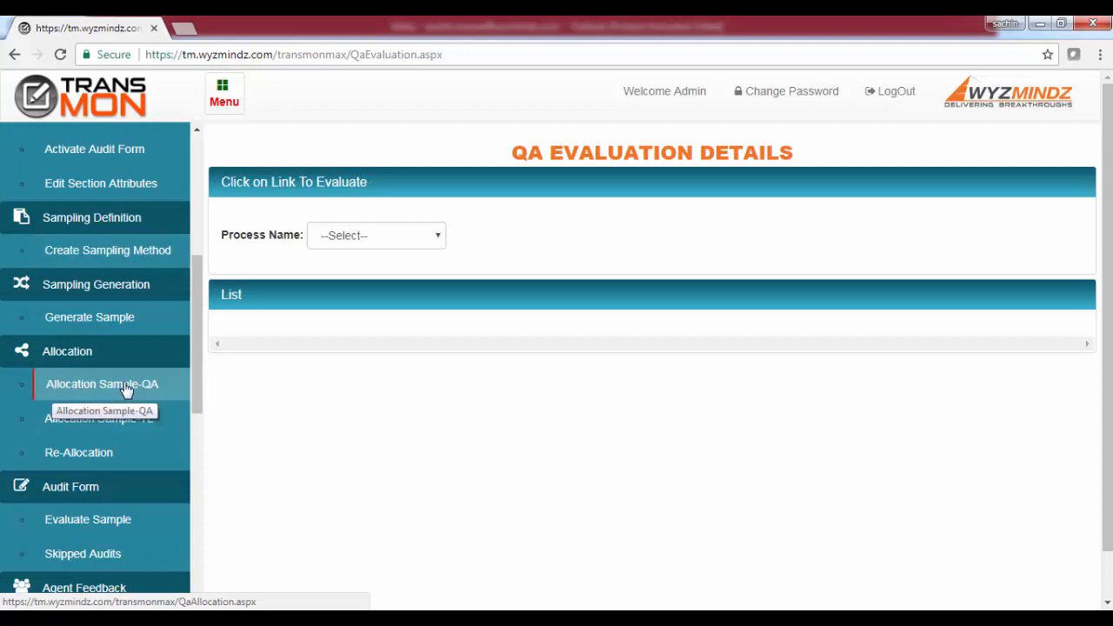
left_click_drag(198, 373, 196, 431)
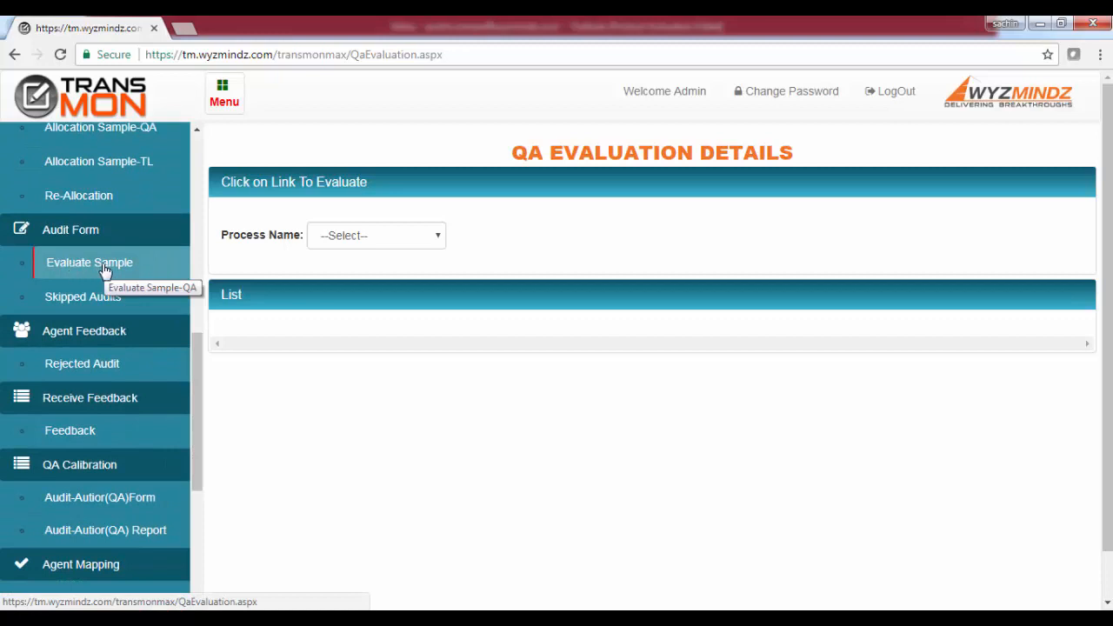
- Go to the Master DashBoard and open the CQ & Fatal Score dashboard
left_click_drag(199, 368, 189, 507)
left_click(89, 313)
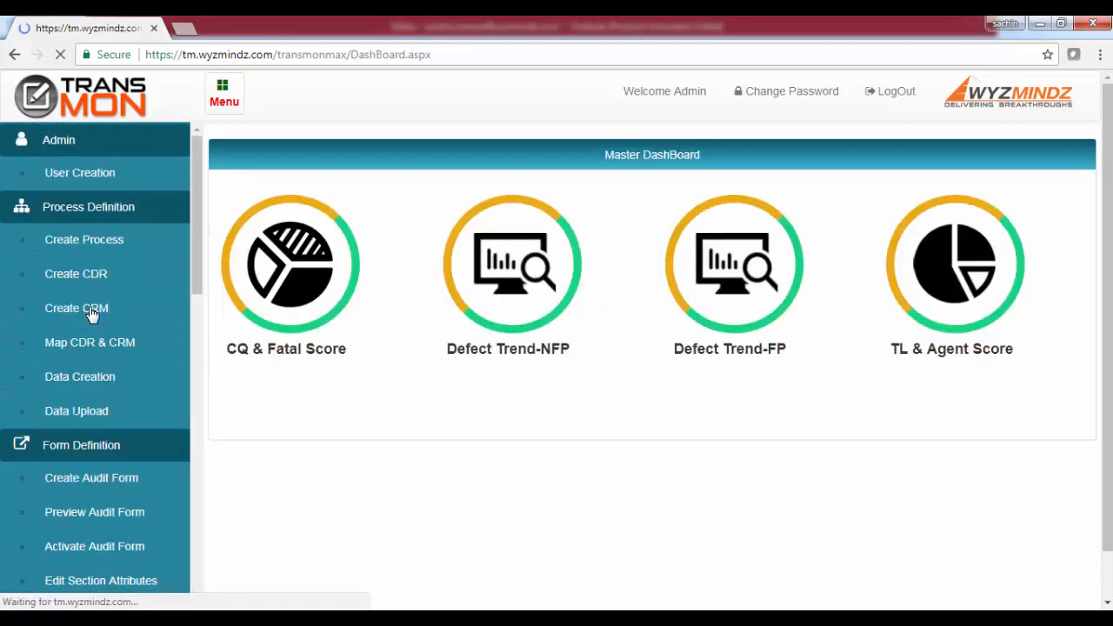
left_click(302, 295)
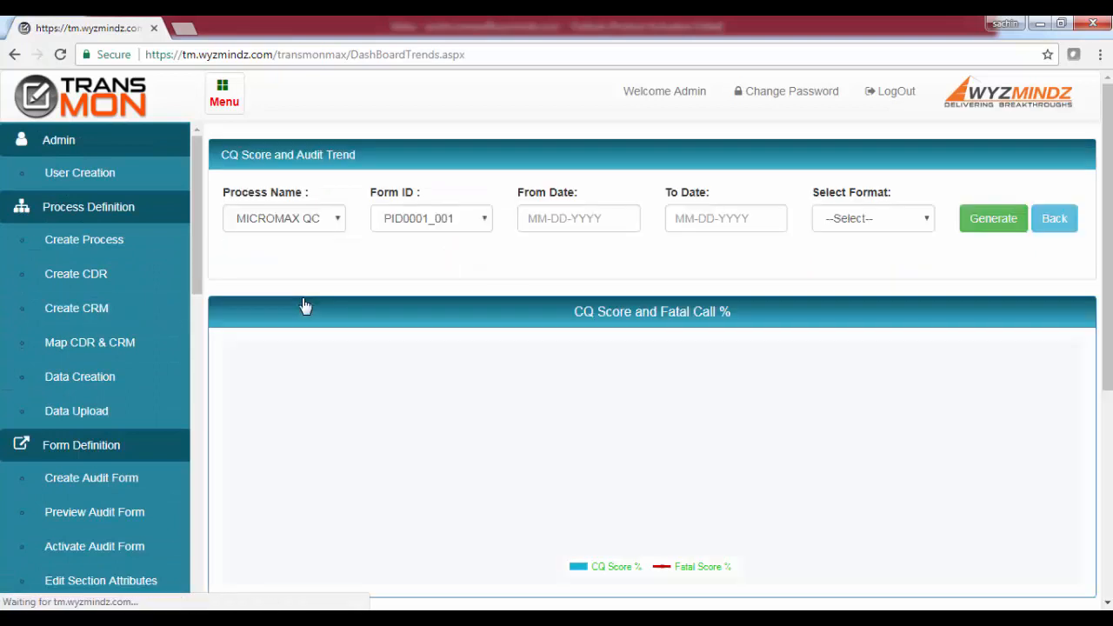
- Set the CQ Score and Audit Trend date range from 03-01-2018 to 03-27-2018
left_click(553, 218)
left_click(609, 297)
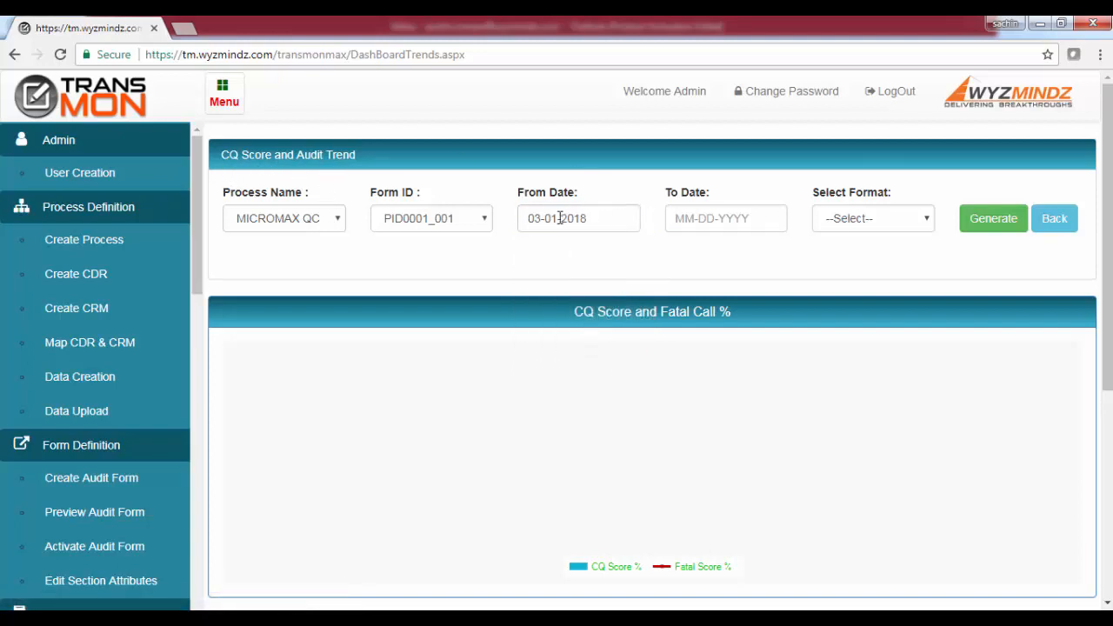
left_click(742, 218)
left_click(718, 380)
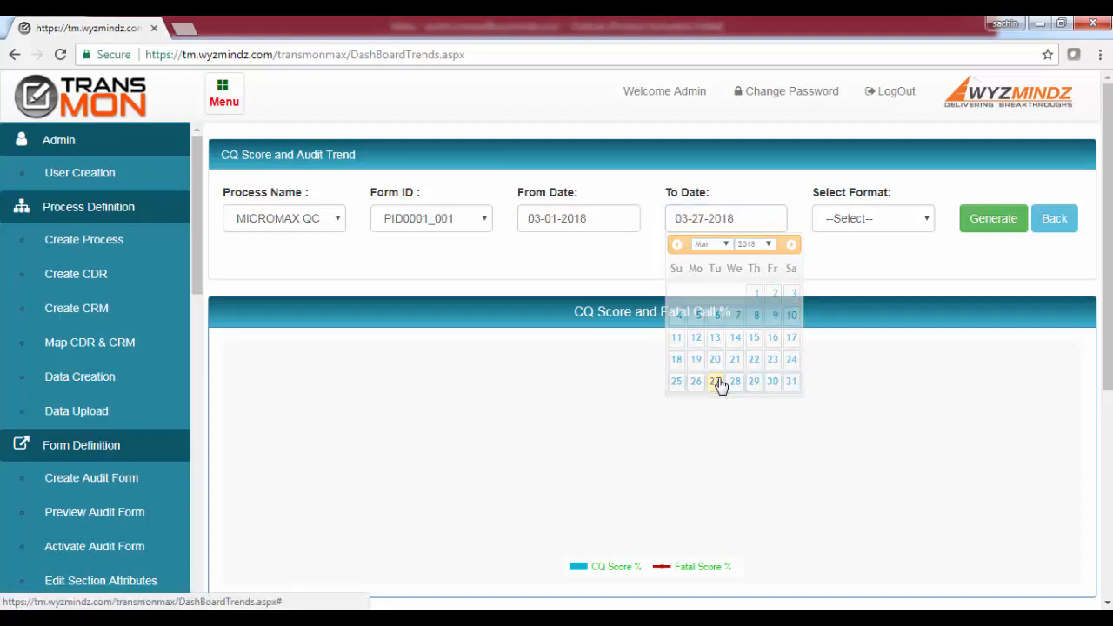
- Generate the trend in Day Wise format and review the CQ score and total and fatal calls charts
left_click(874, 218)
left_click(852, 255)
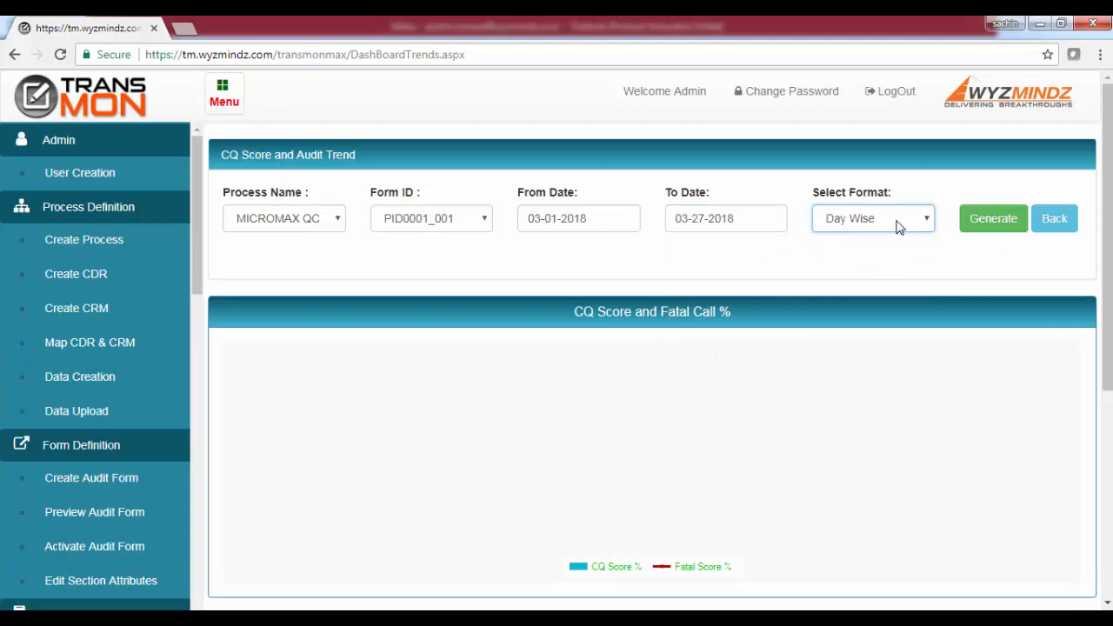
left_click(981, 228)
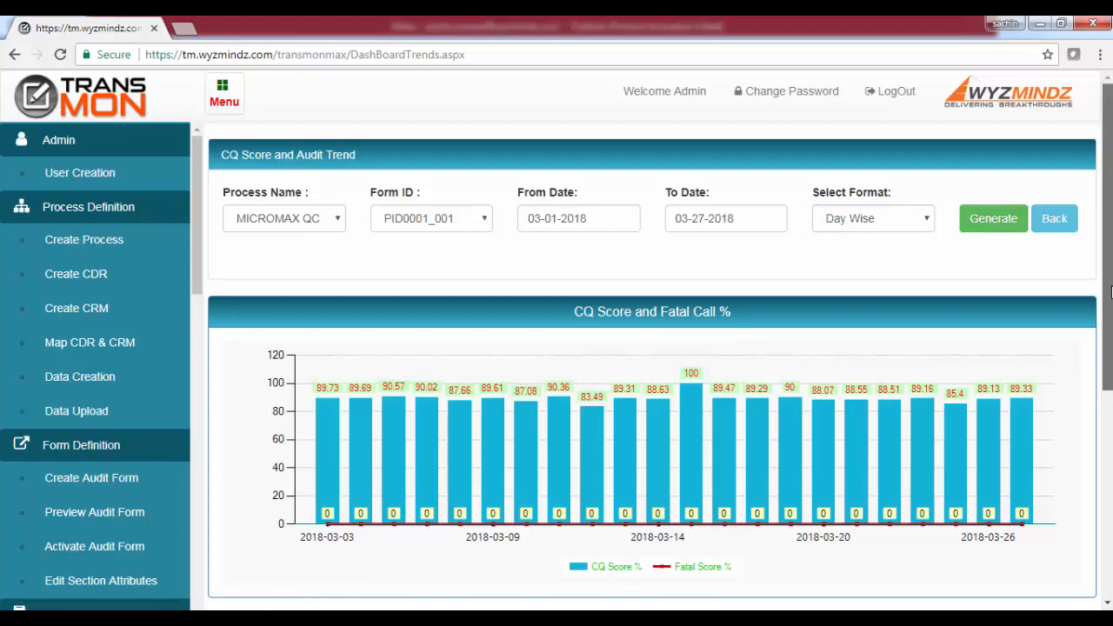
scroll(739, 289, "down", 1)
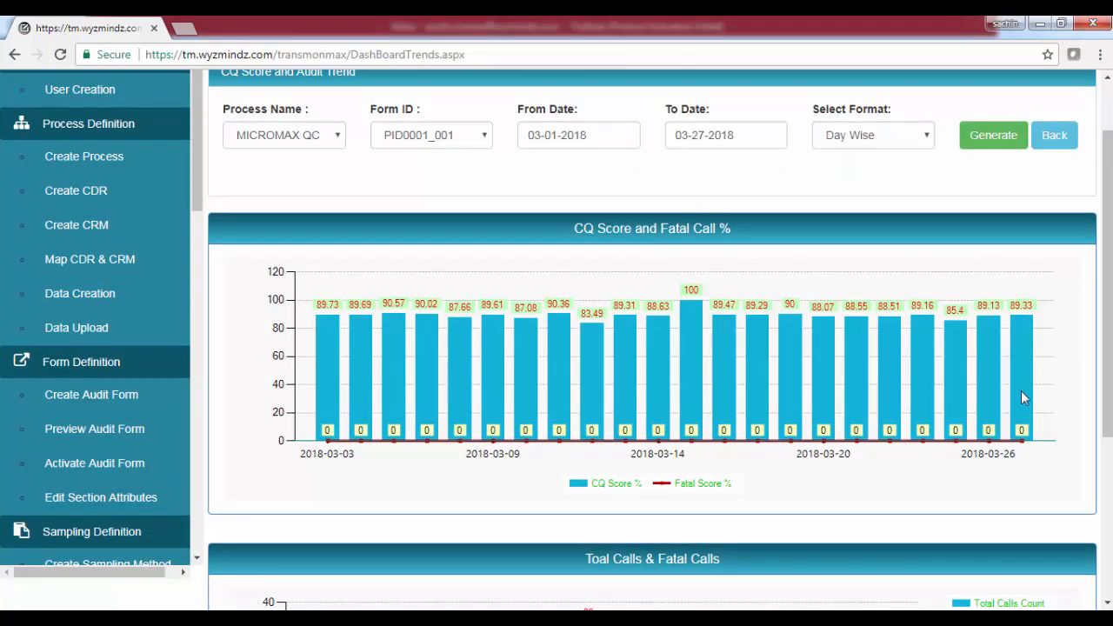
scroll(1107, 399, "down", 3)
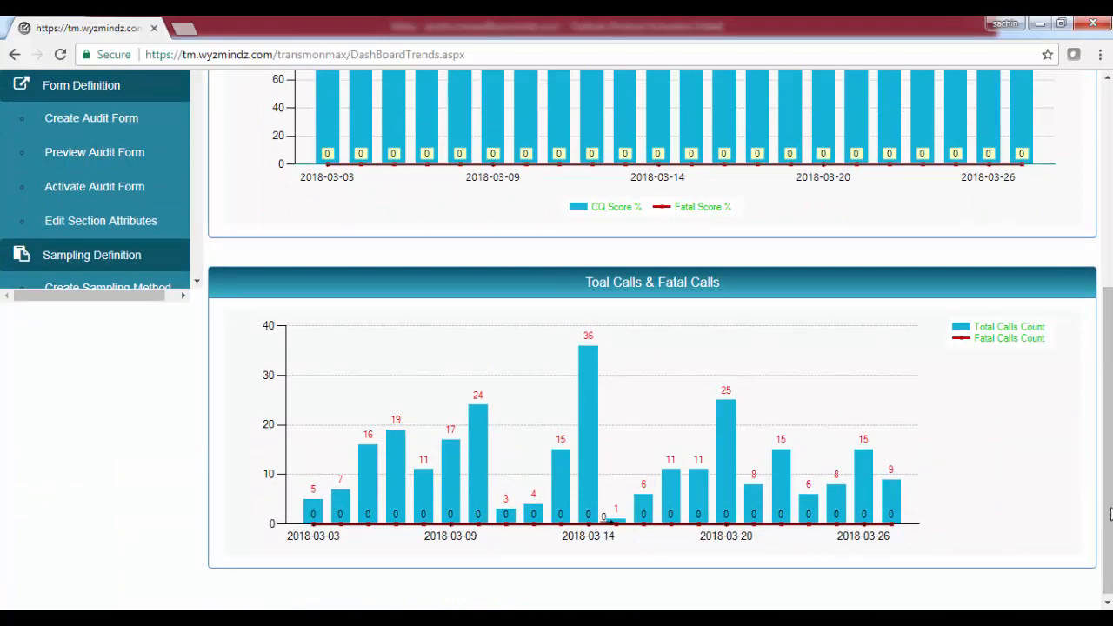
left_click_drag(1108, 514, 1108, 306)
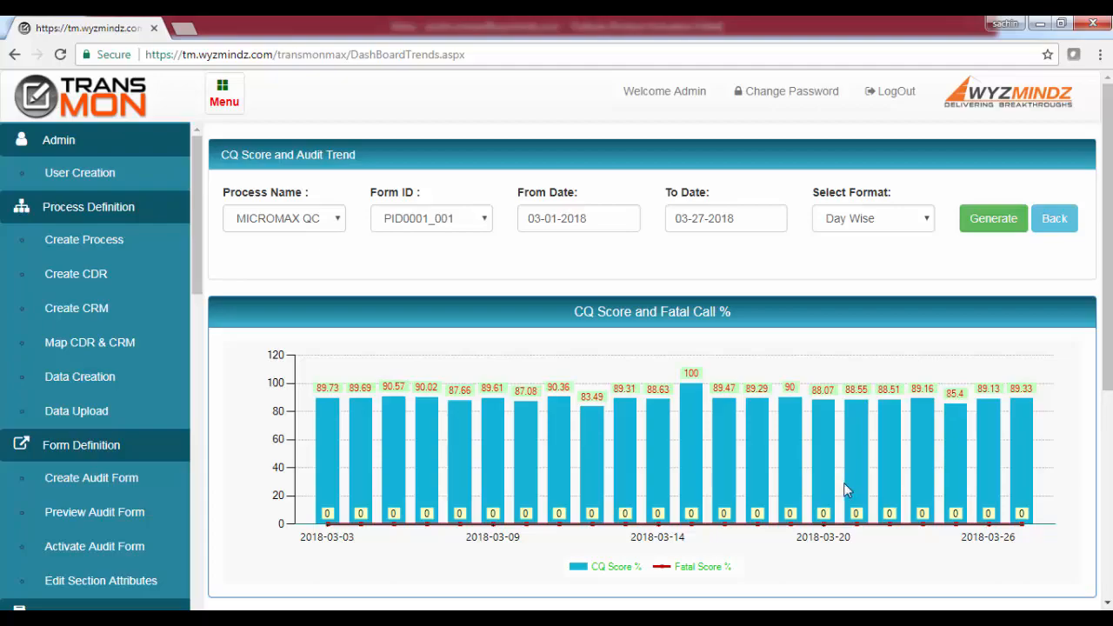
left_click(888, 621)
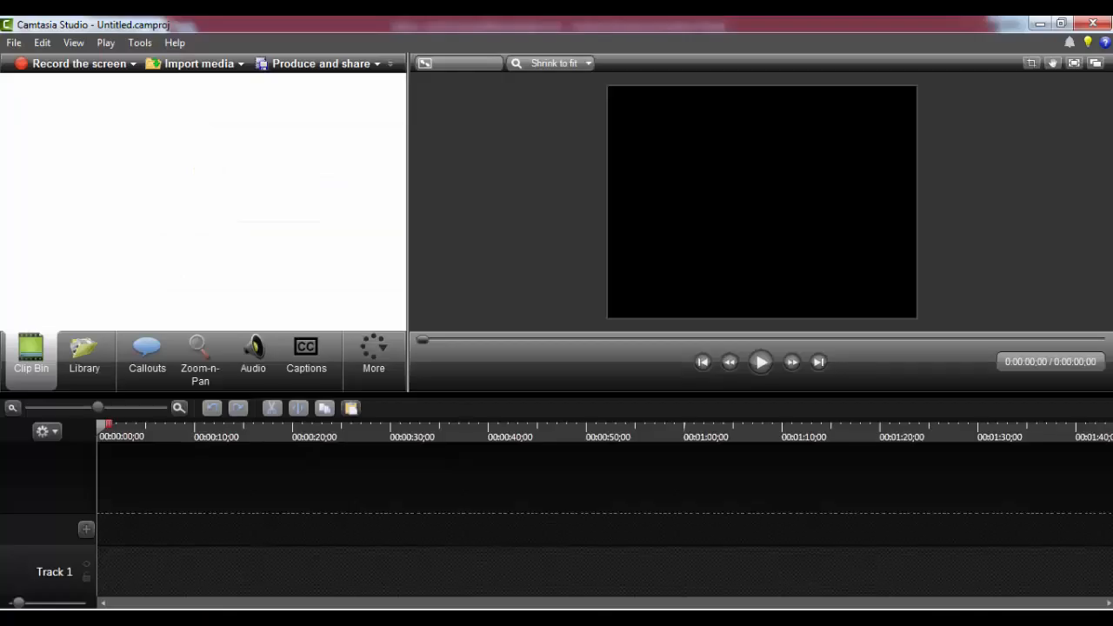